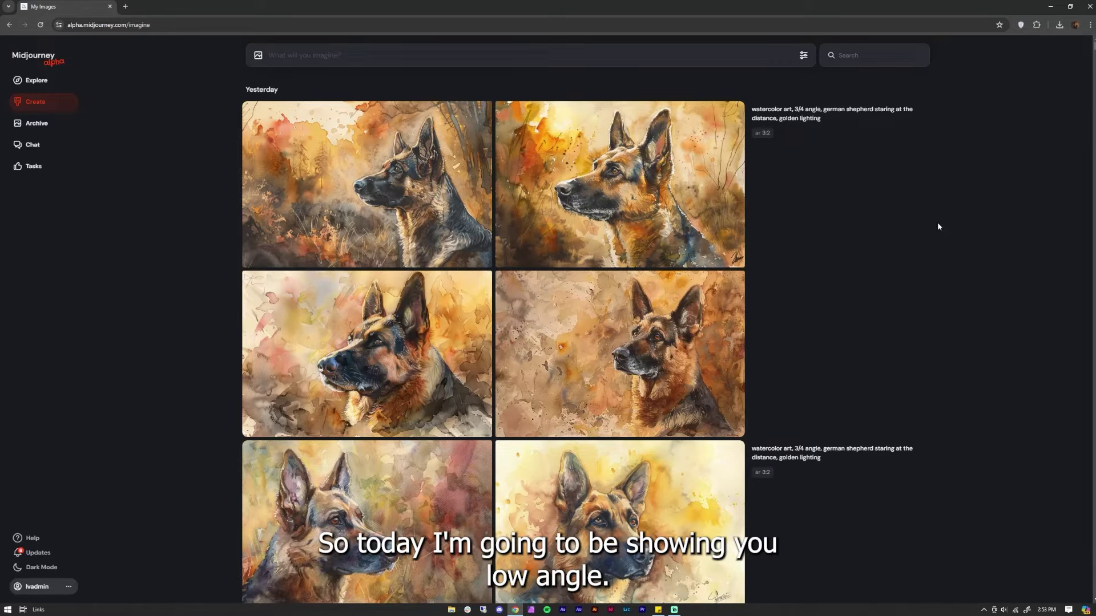
Generate two grids for 'Low angle shot, cat standing in the middle of a meadow, sunset lighting'.
mouse_move(931, 218)
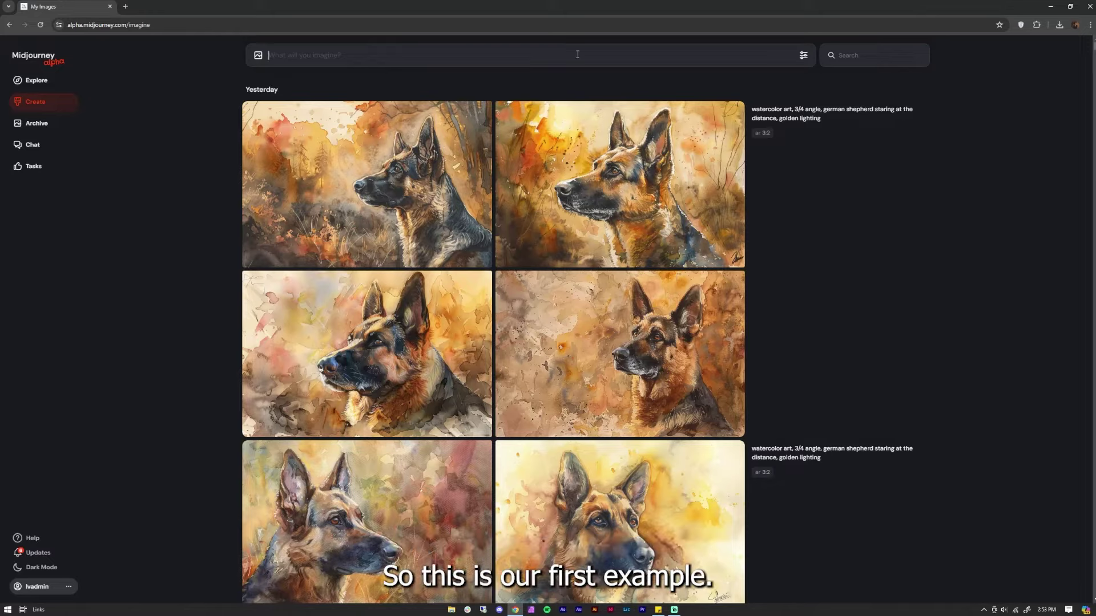
text(Low angle shot, ca)
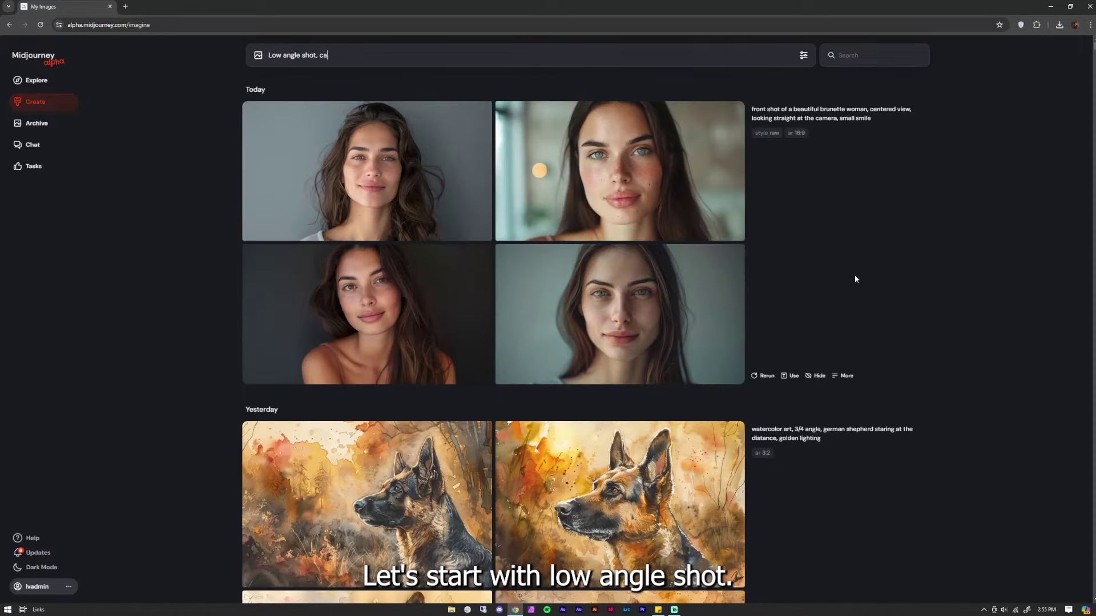
text(t standing in the middle of a meadow, su)
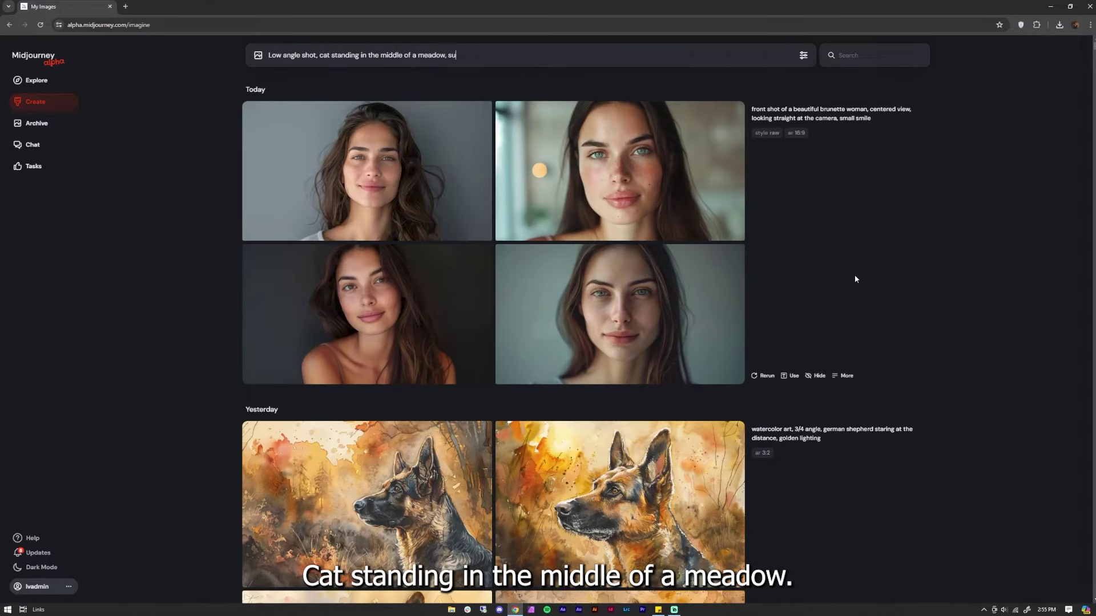
text(nset lighting)
key(Return)
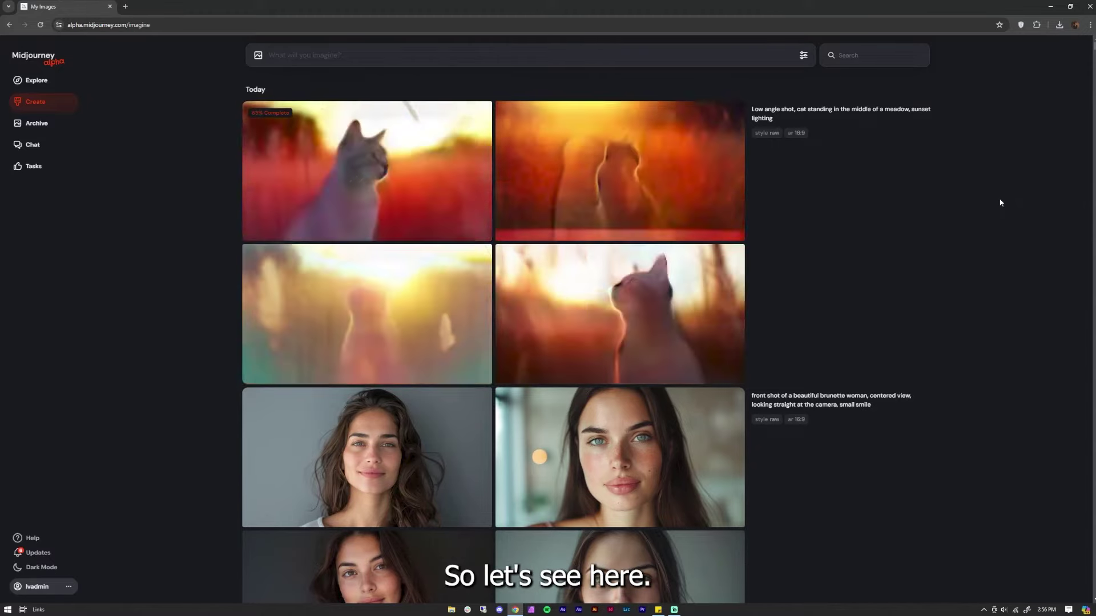
click(713, 320)
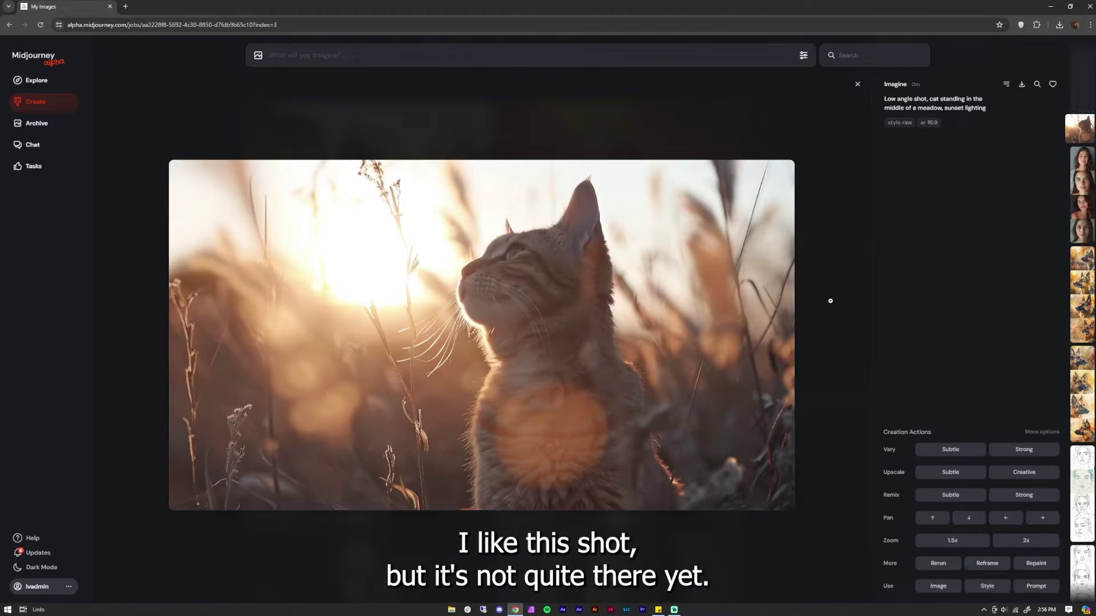
click(830, 301)
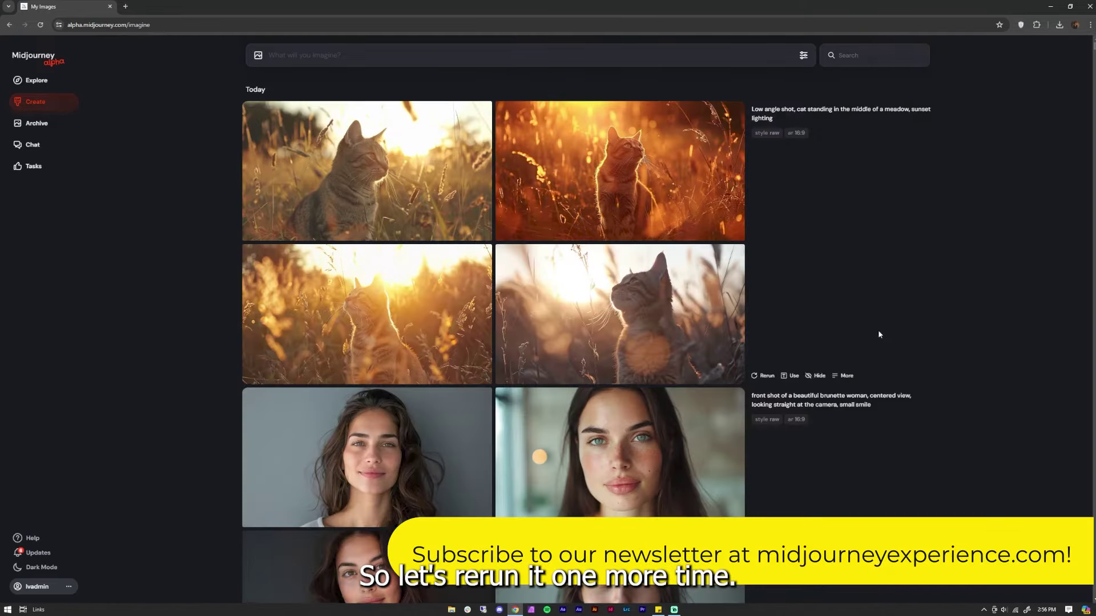
click(766, 377)
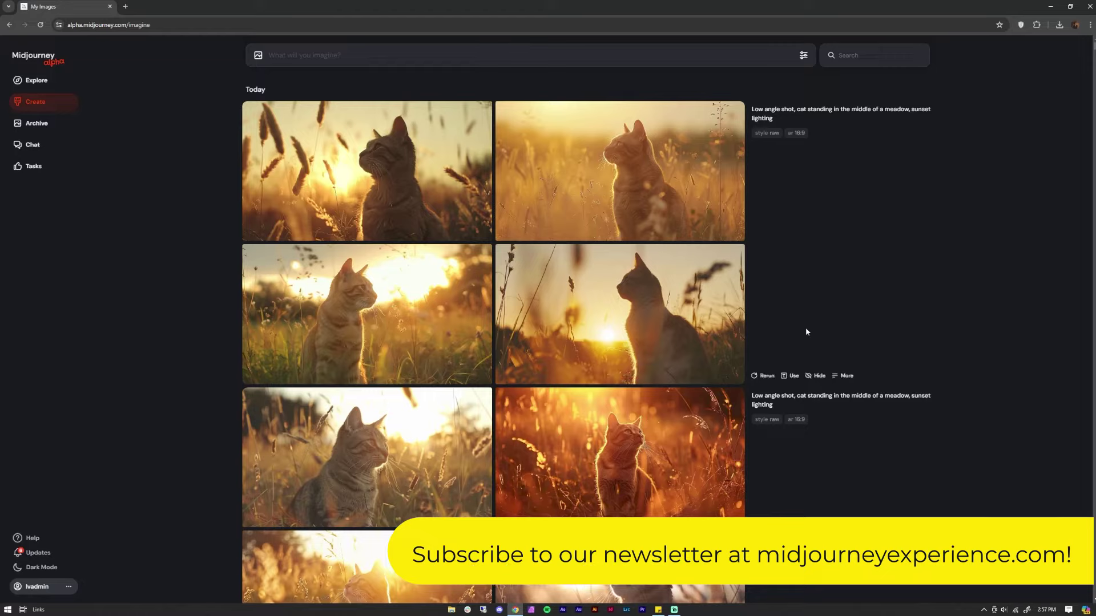
Like the silhouetted cat image and begin typing the wide-angle desert prince prompt.
click(724, 308)
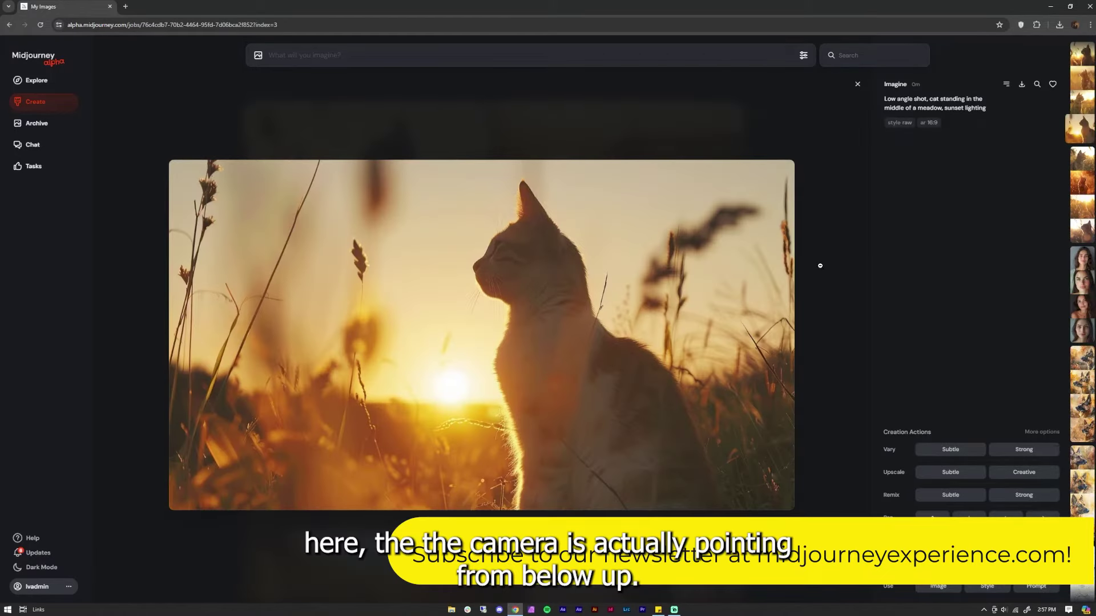
click(1052, 85)
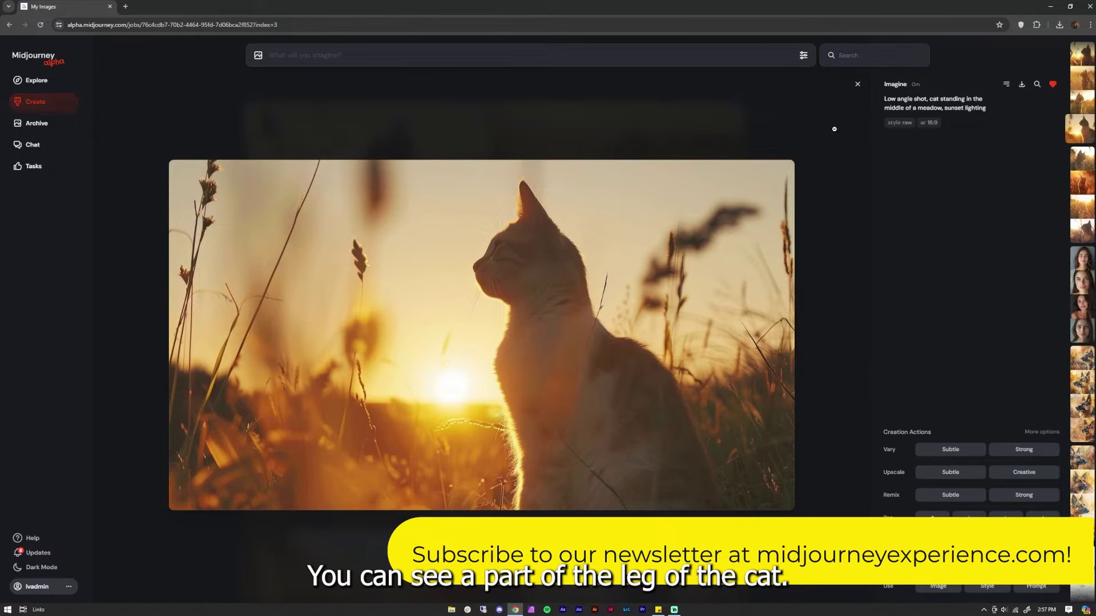
click(857, 84)
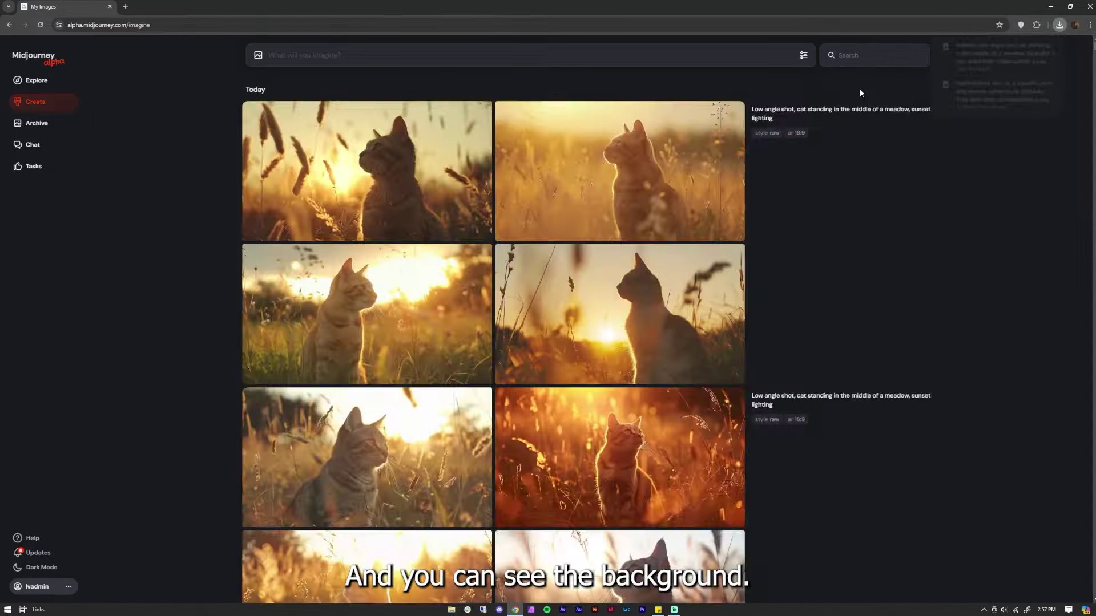
text(angle shot)
text(, prince riding a horse in the middle of the desert,)
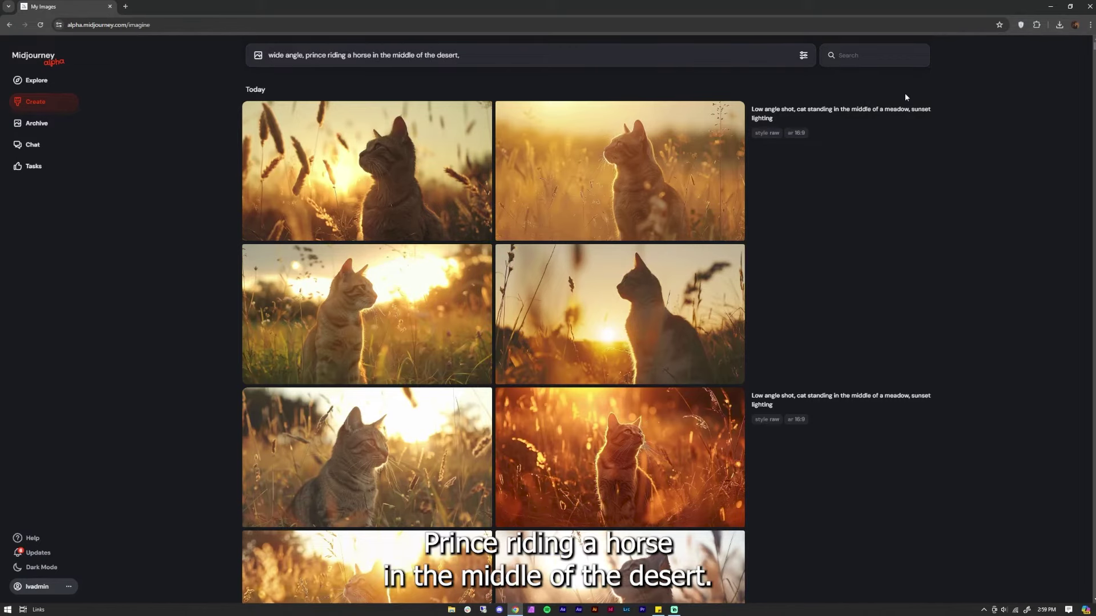
text( castle in a distance view)
Submit the wide-angle prince-in-desert prompt and browse its four resulting images.
key(Return)
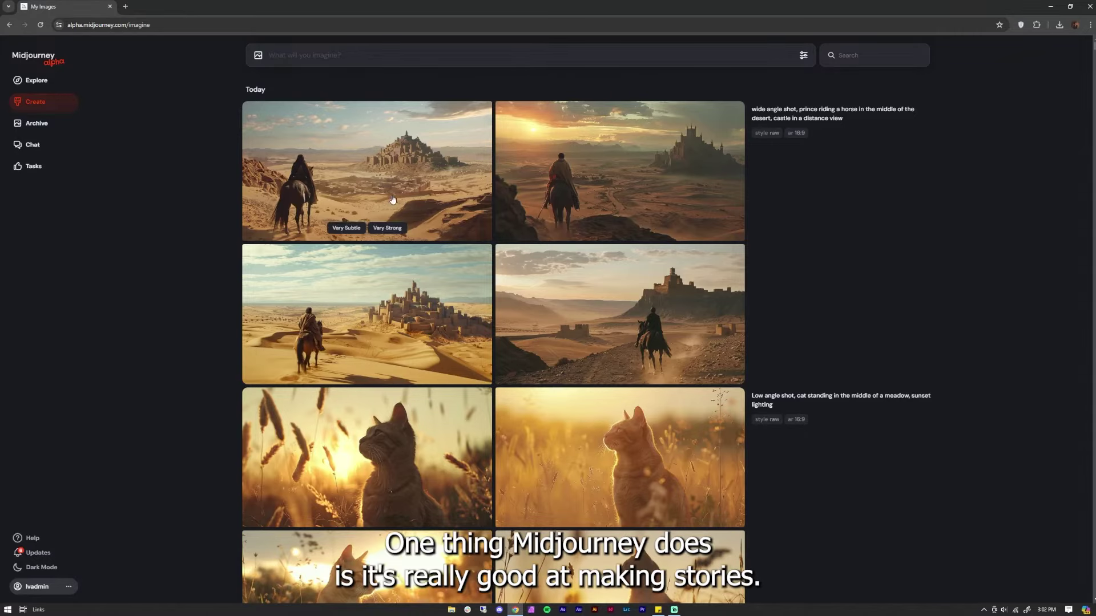
click(400, 171)
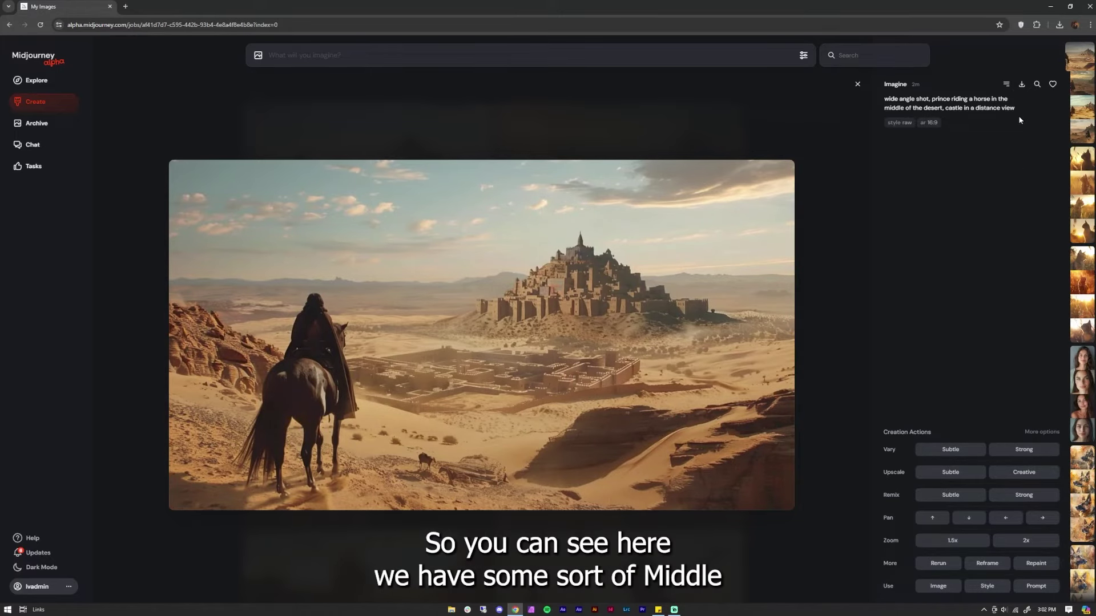
key(Right)
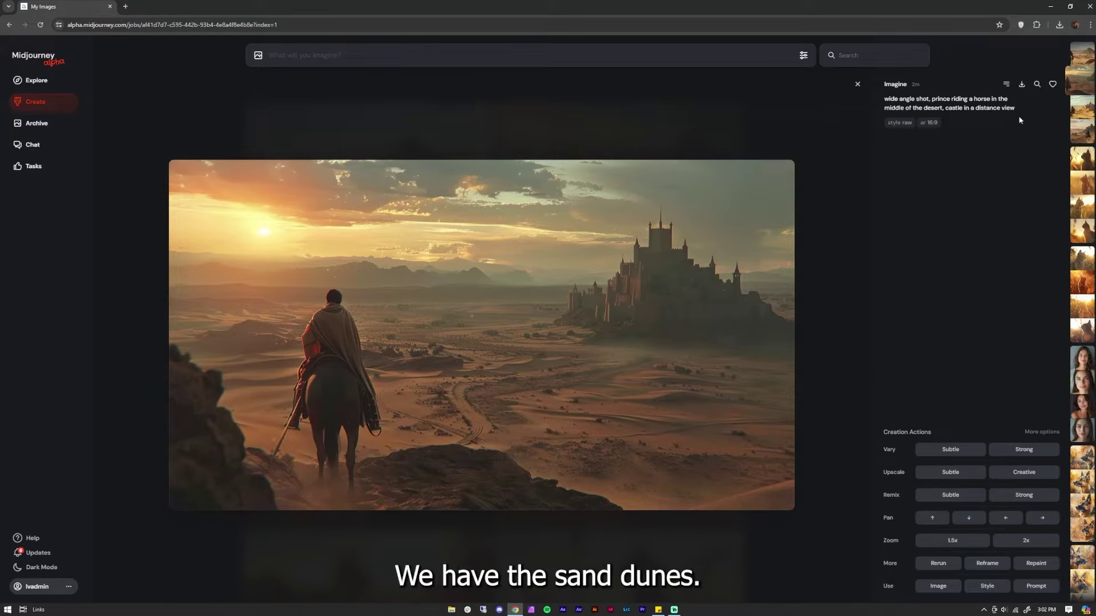
key(Right)
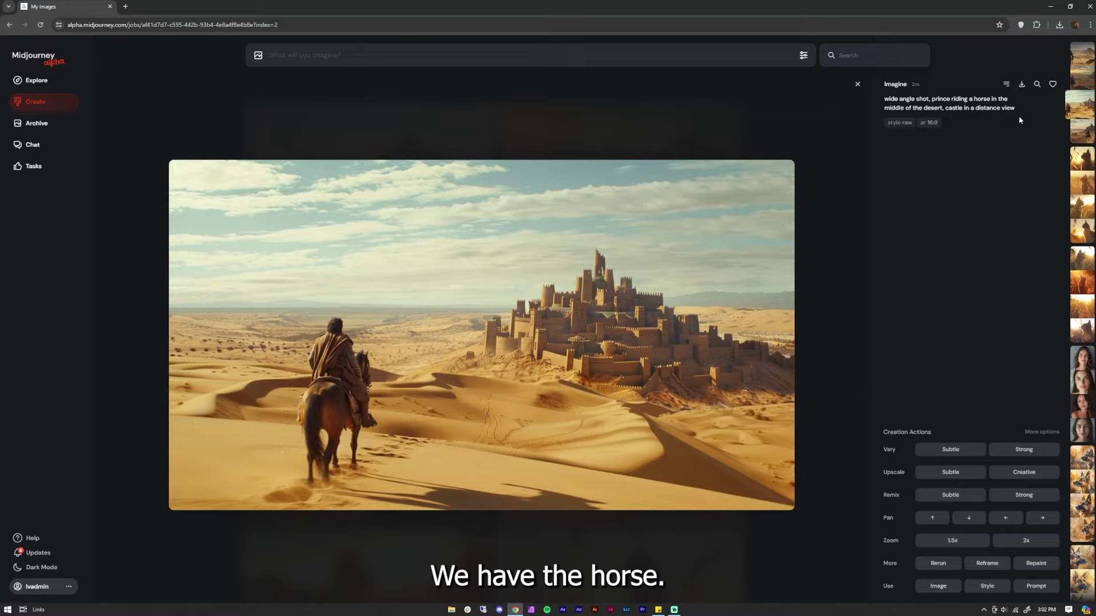
key(Right)
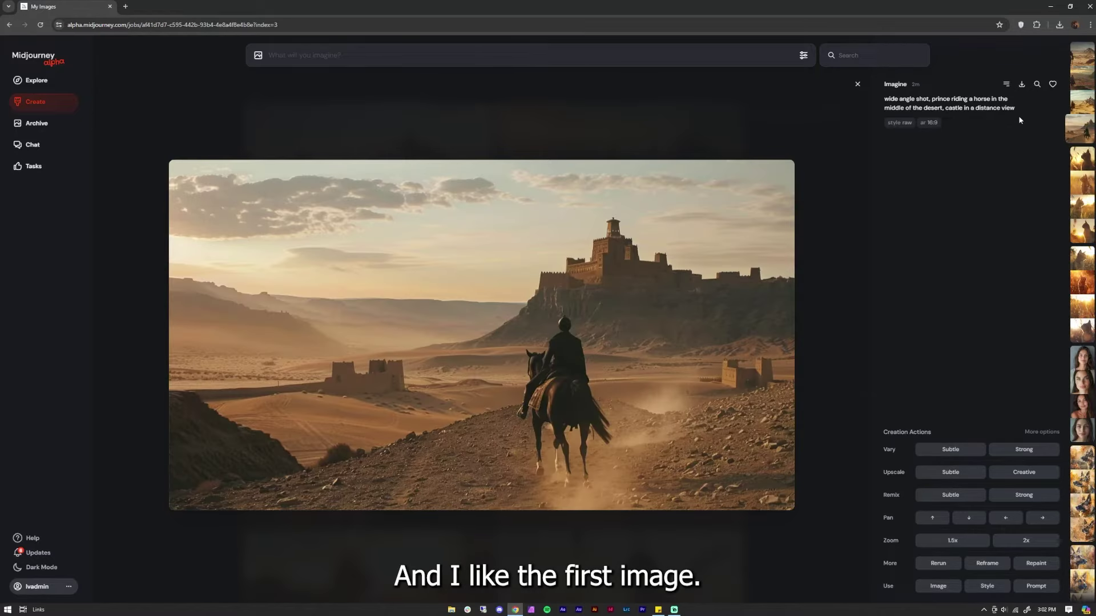
key(Left)
key(Left)
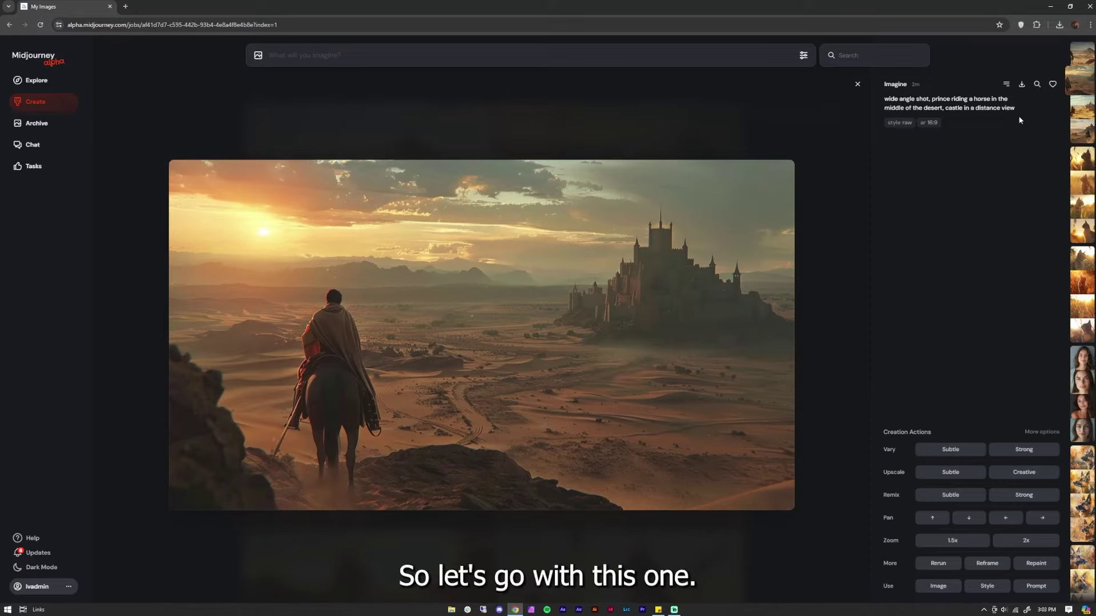
Like the sunset image with the distant castle and return to the grid.
click(1052, 84)
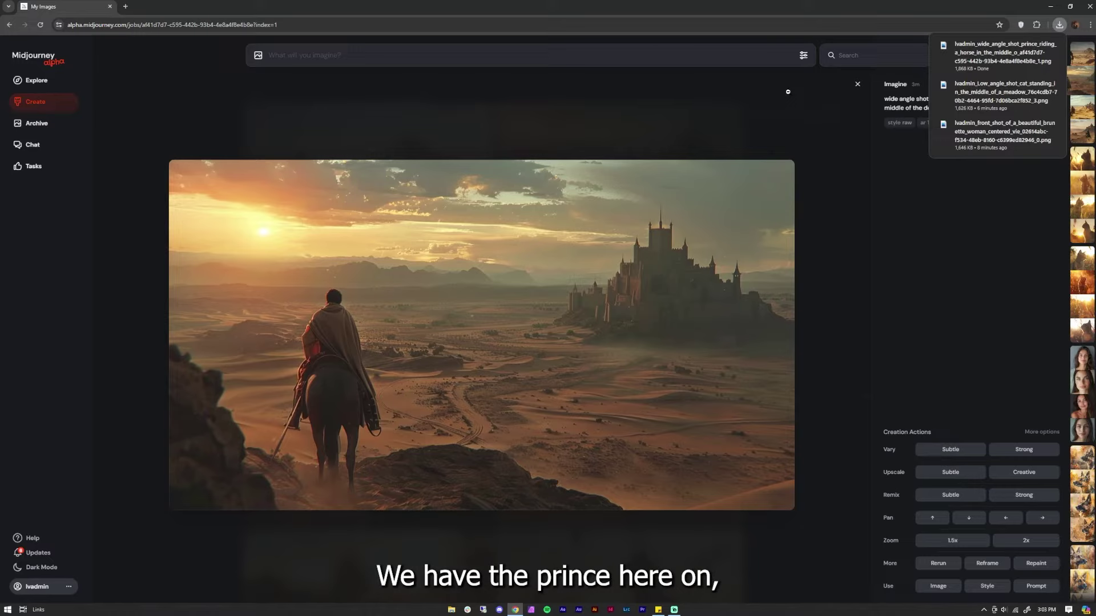
click(857, 84)
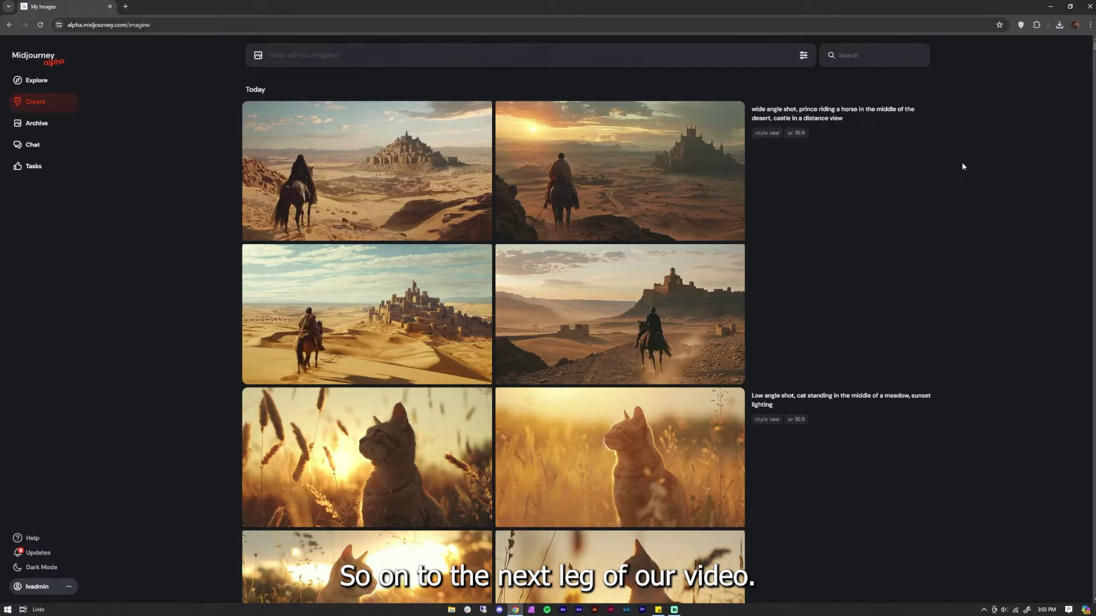
click(646, 64)
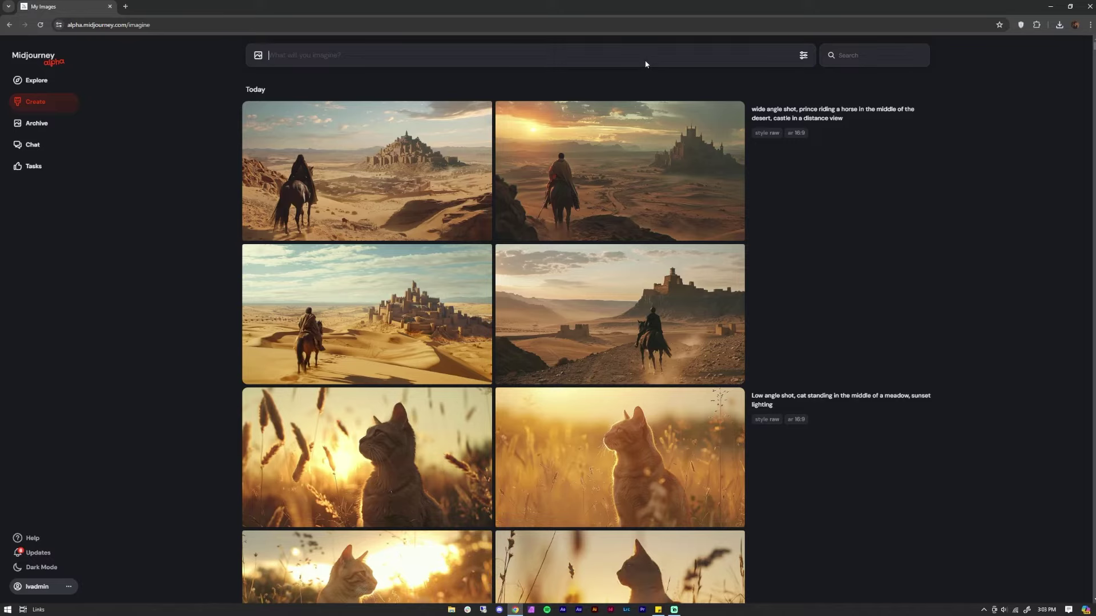
Generate 'fisheye angle, man looking through peek hole, extreme close up' and view a peephole image.
text(fisheye ang)
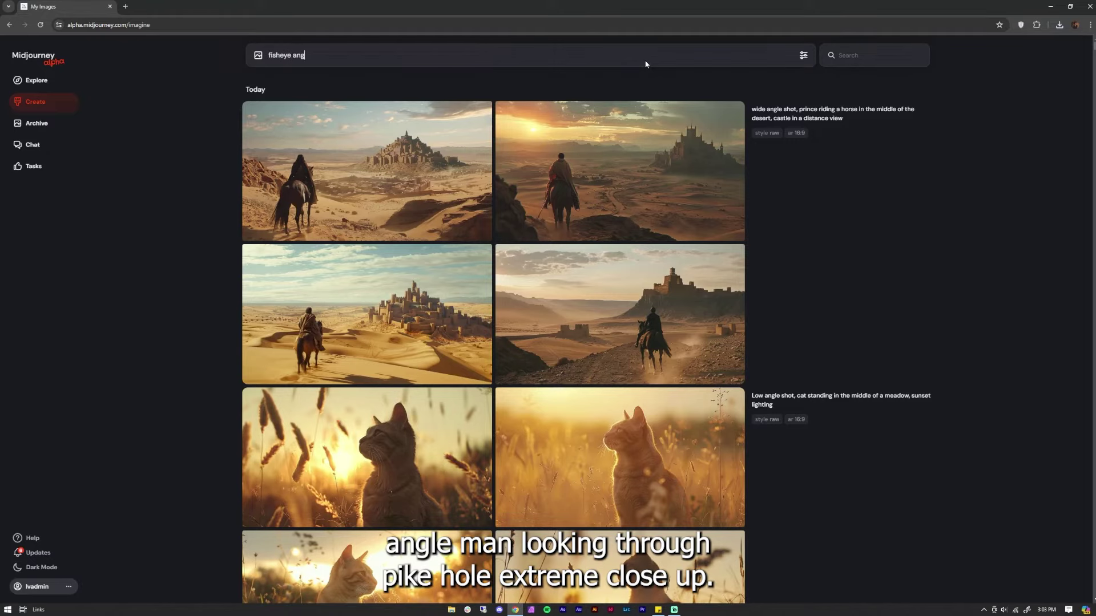
text(le, man looking through peek hole, extreme close up)
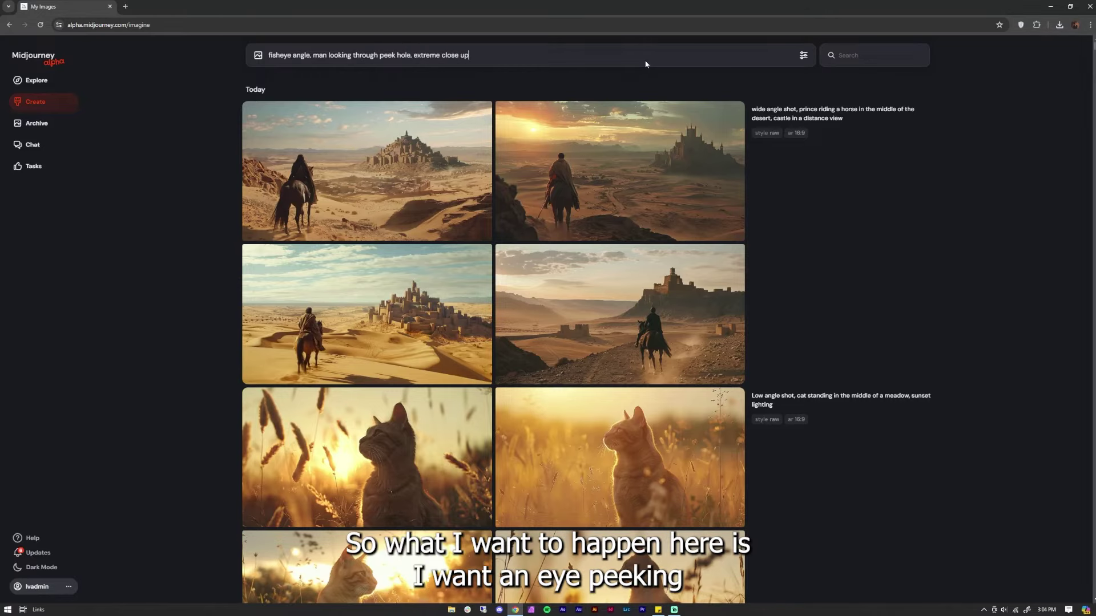
key(Return)
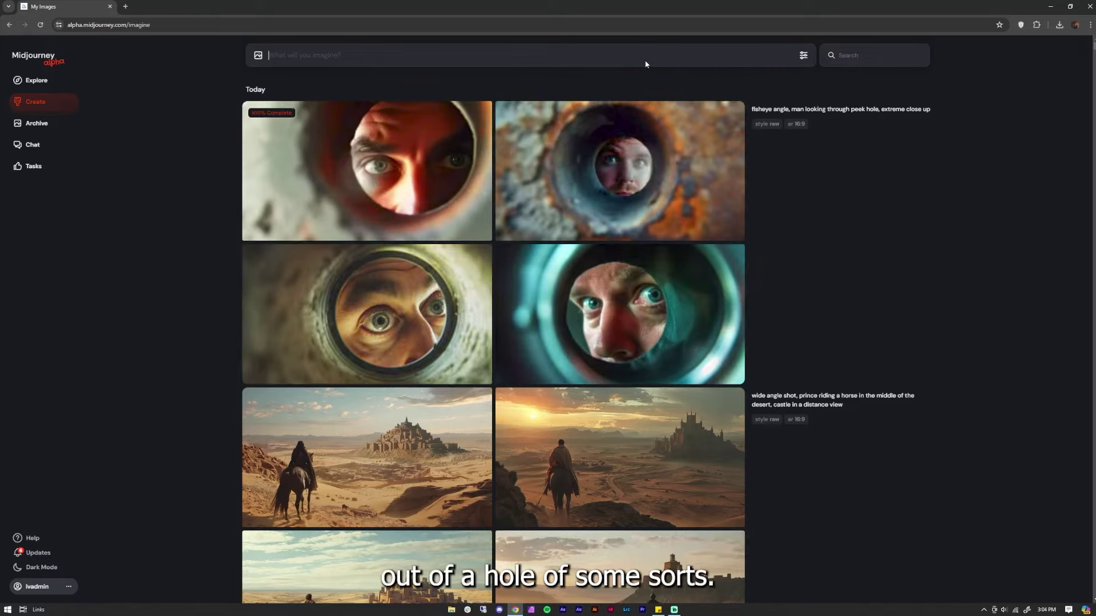
click(812, 379)
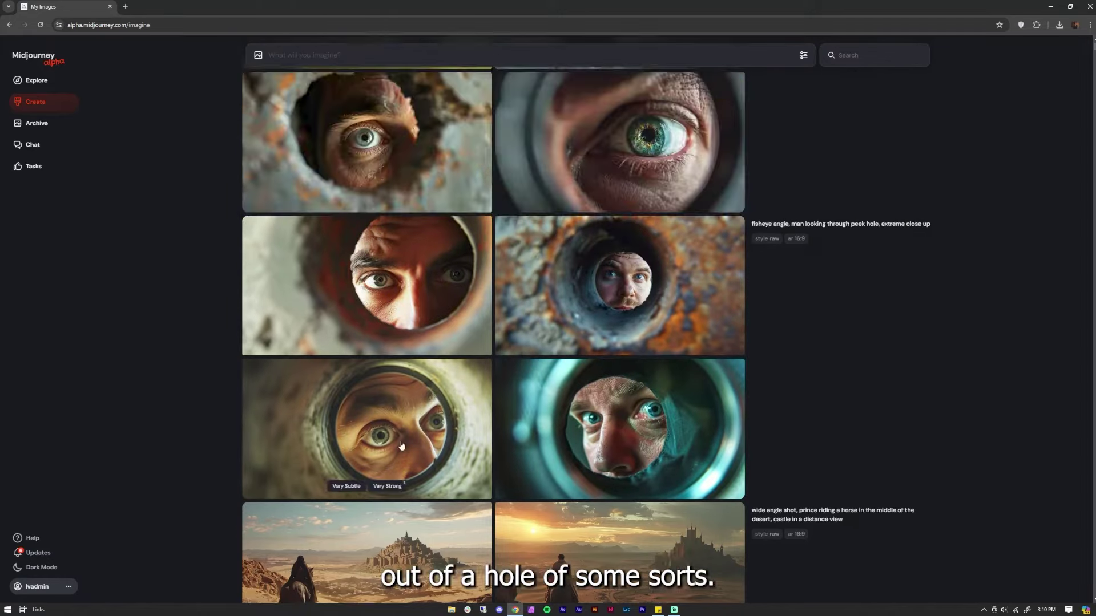
click(365, 428)
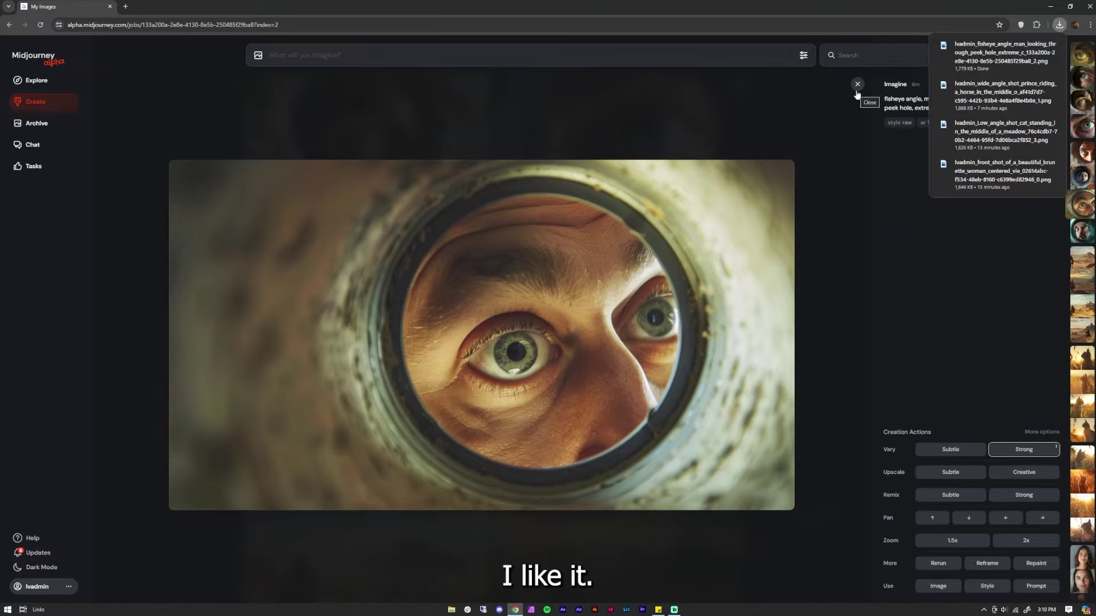
click(857, 87)
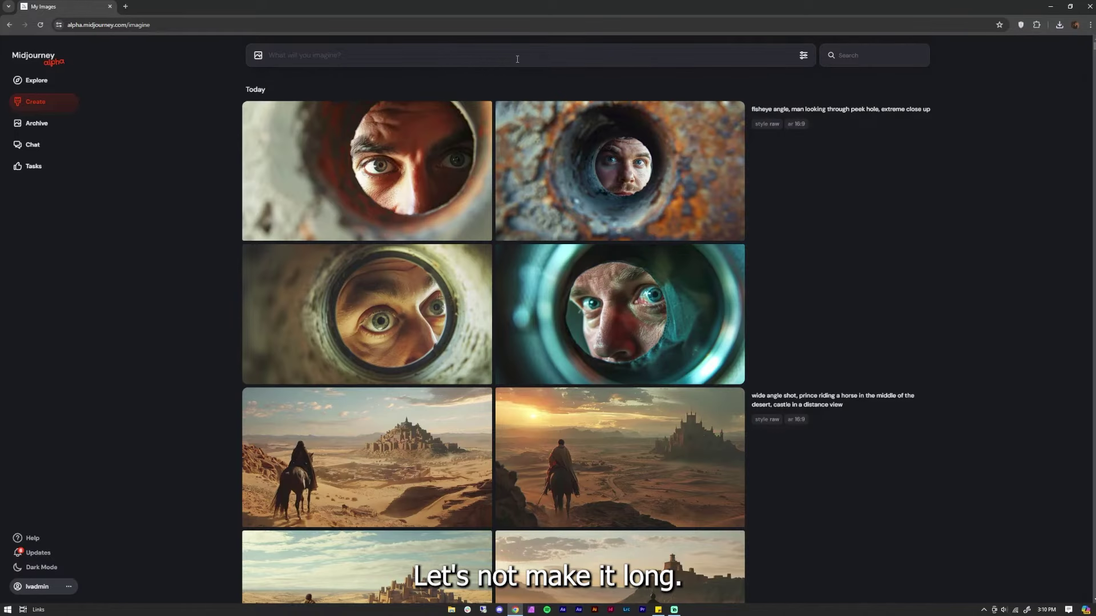
Generate a high-angle prompt of a male vlogger walking in a forest in blue shirt, cargo pants, sneakers.
click(517, 59)
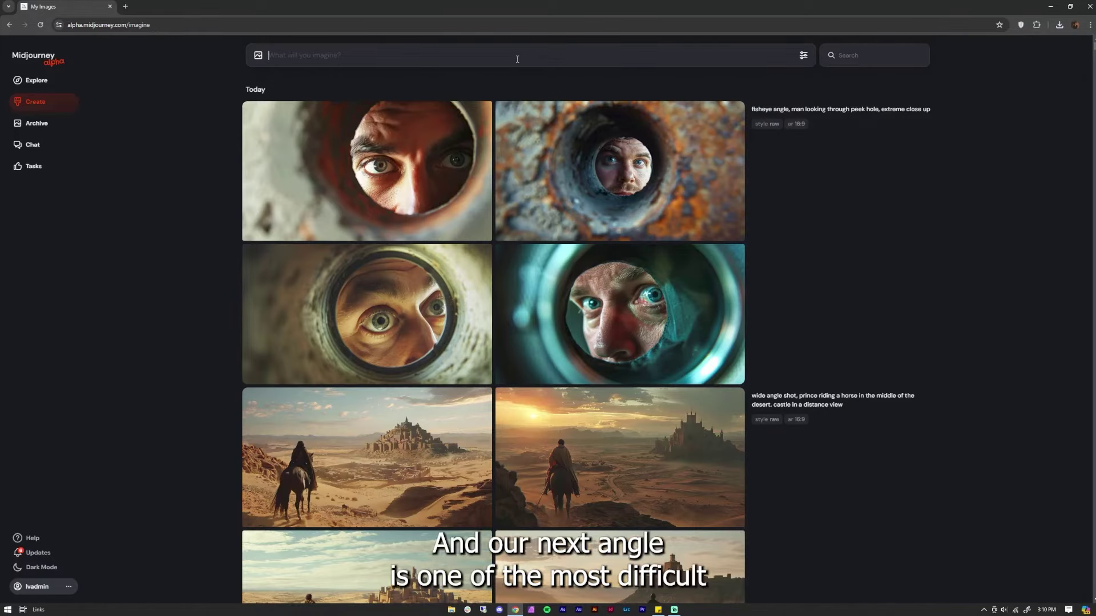
text(High angle, male vlogger holding a camera)
click(300, 57)
text(camer)
drag(327, 55, 423, 55)
text(male vlogger looking at t)
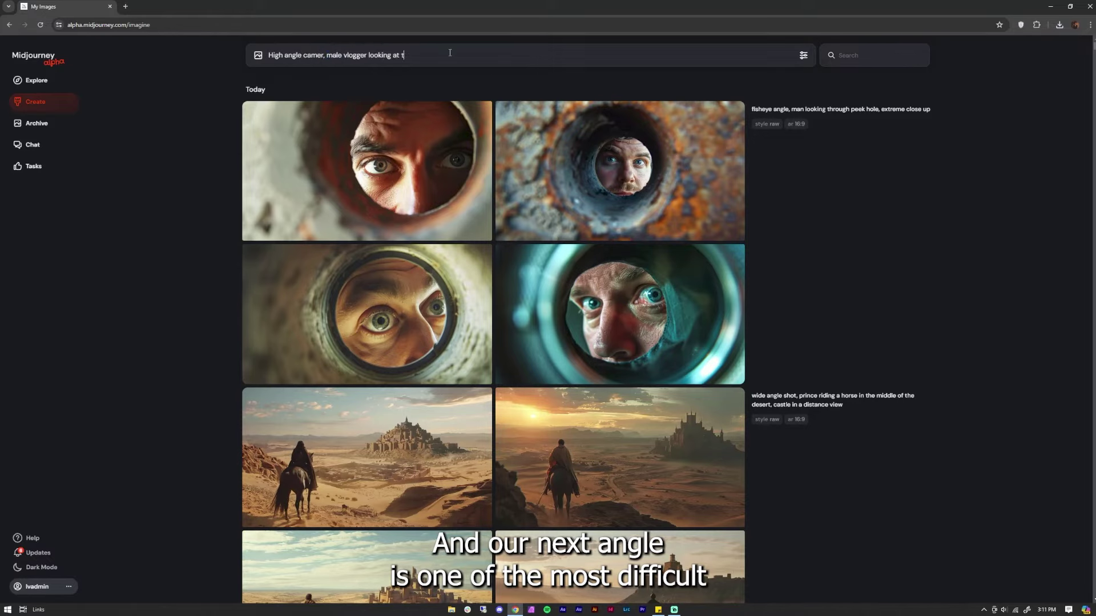
text(he camera while walking in a forest wearing blue shirt cargo pants and sneakers)
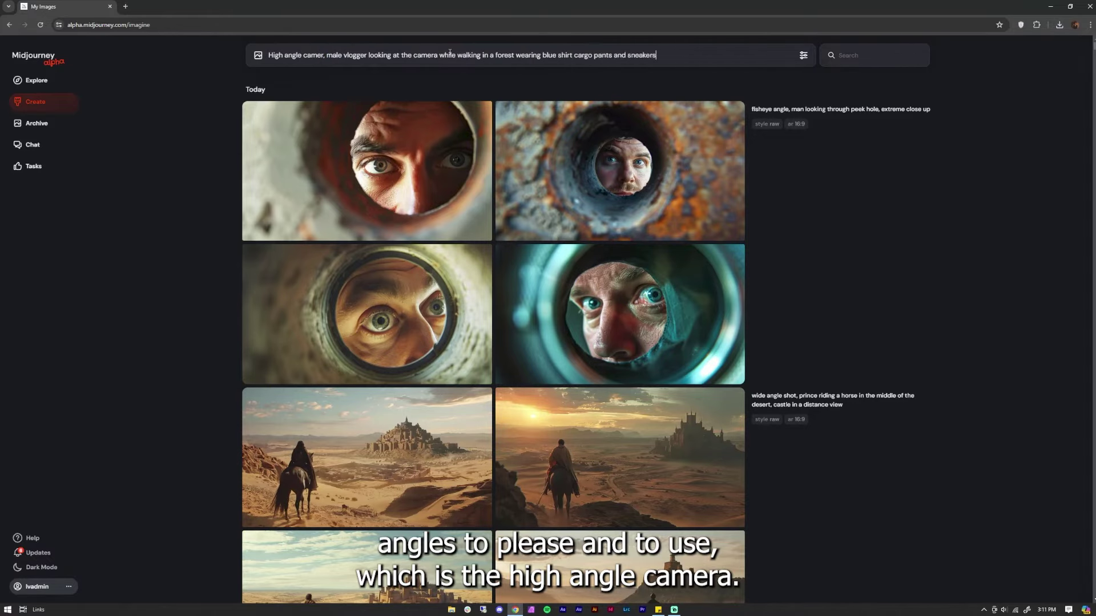
key(Return)
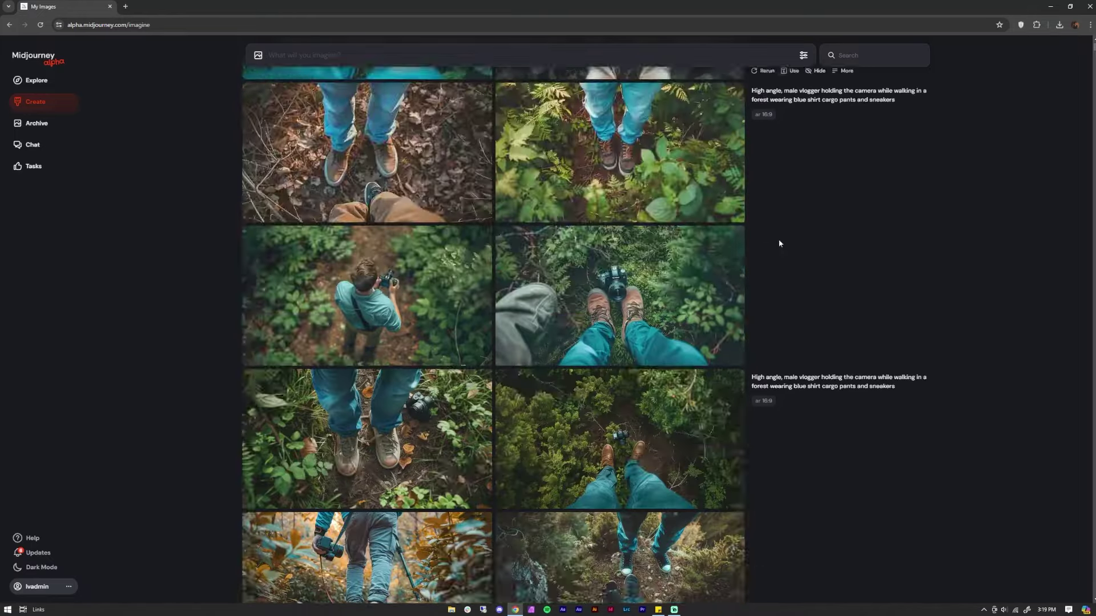
scroll(779, 240, down, 10)
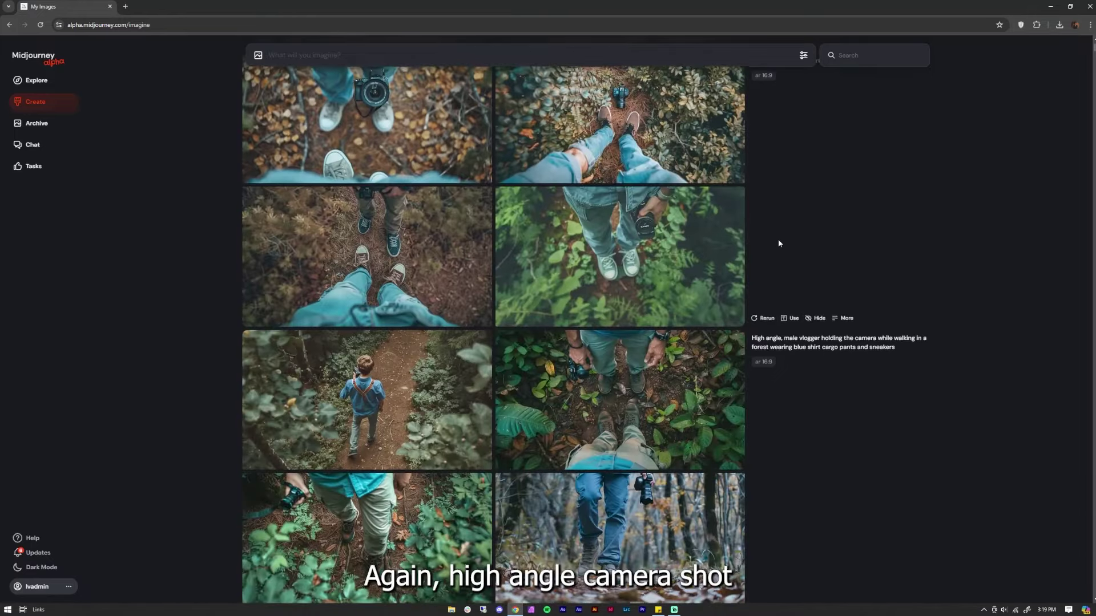
Reuse the earlier high-angle vlogger prompt and delete the word 'camera' from it.
scroll(778, 243, down, 15)
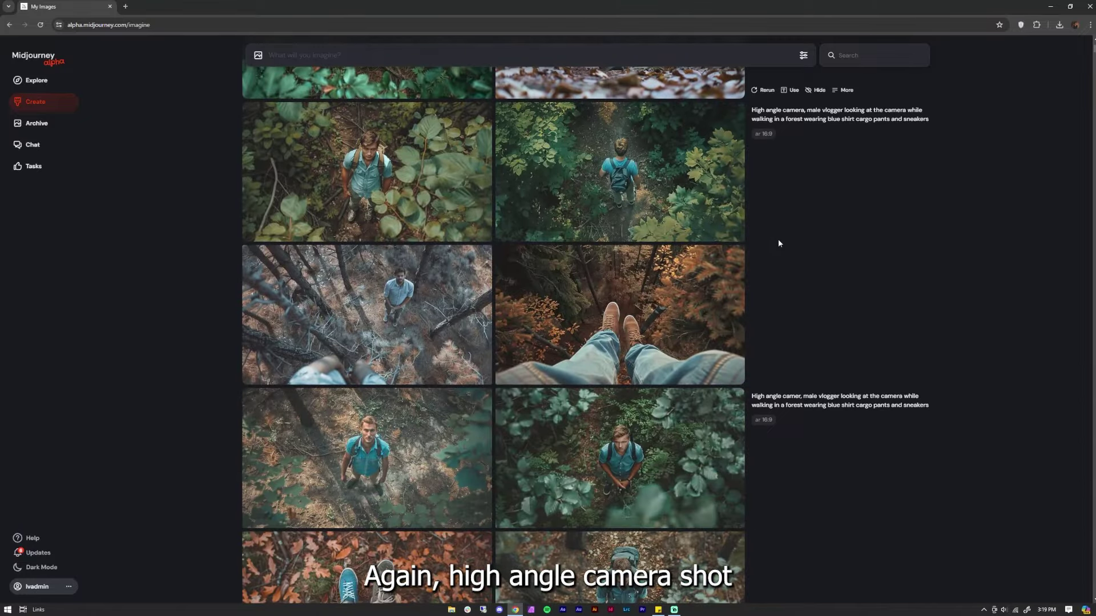
scroll(778, 243, up, 5)
scroll(778, 243, down, 3)
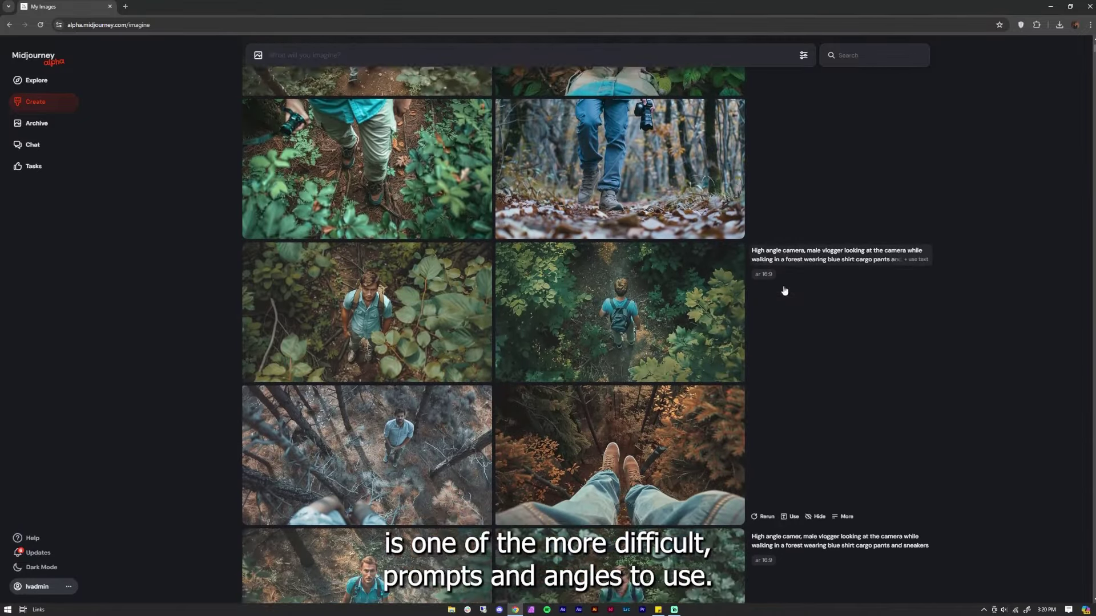
scroll(784, 291, down, 3)
click(792, 329)
scroll(798, 325, up, 5)
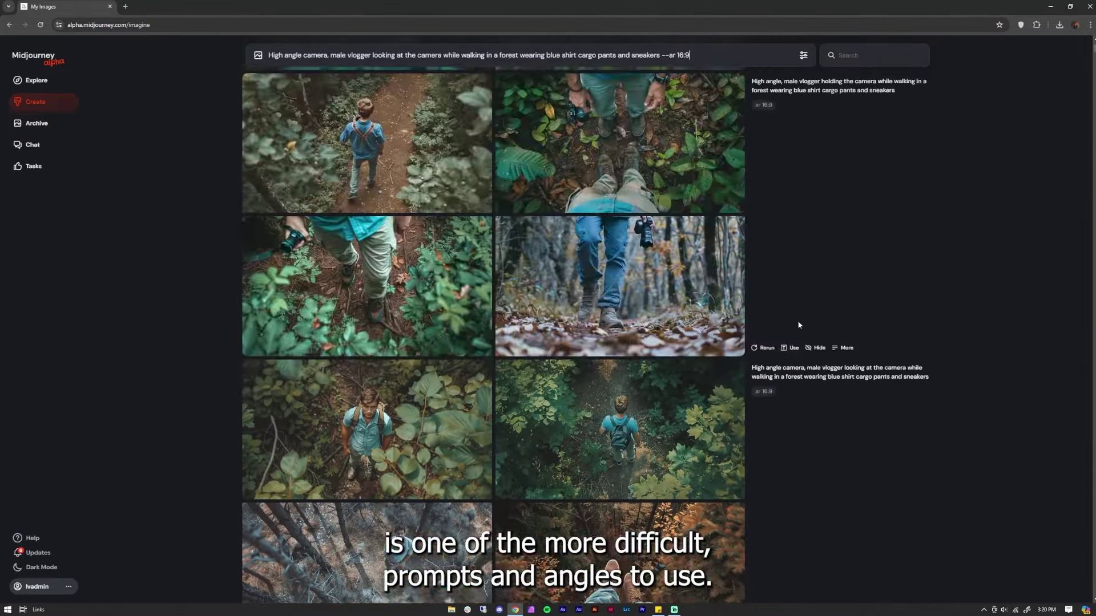
scroll(798, 326, up, 3)
double_click(316, 55)
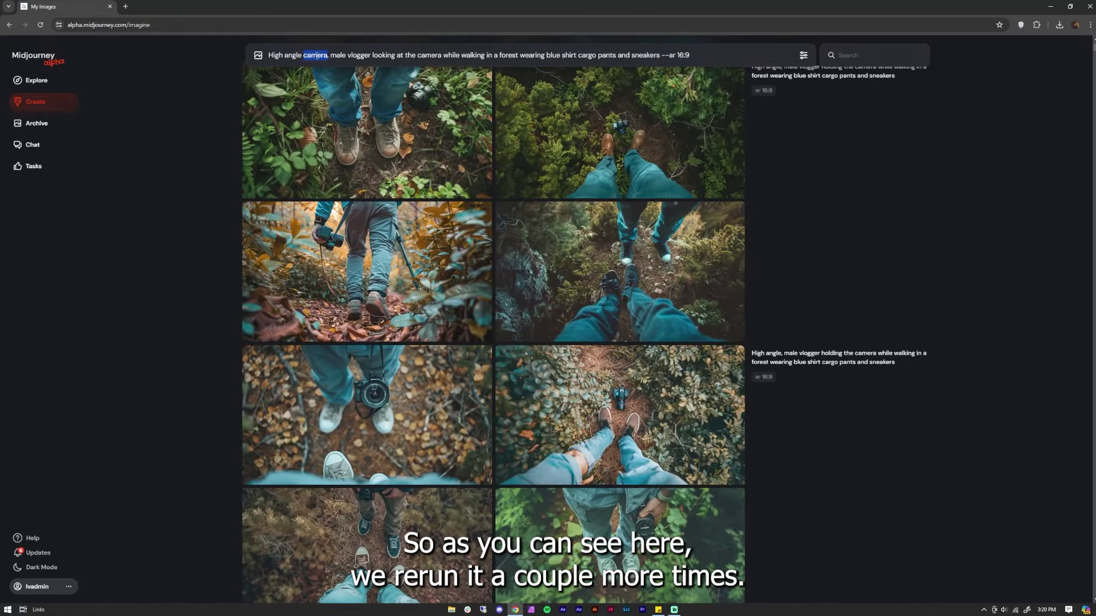
key(BackSpace)
key(BackSpace)
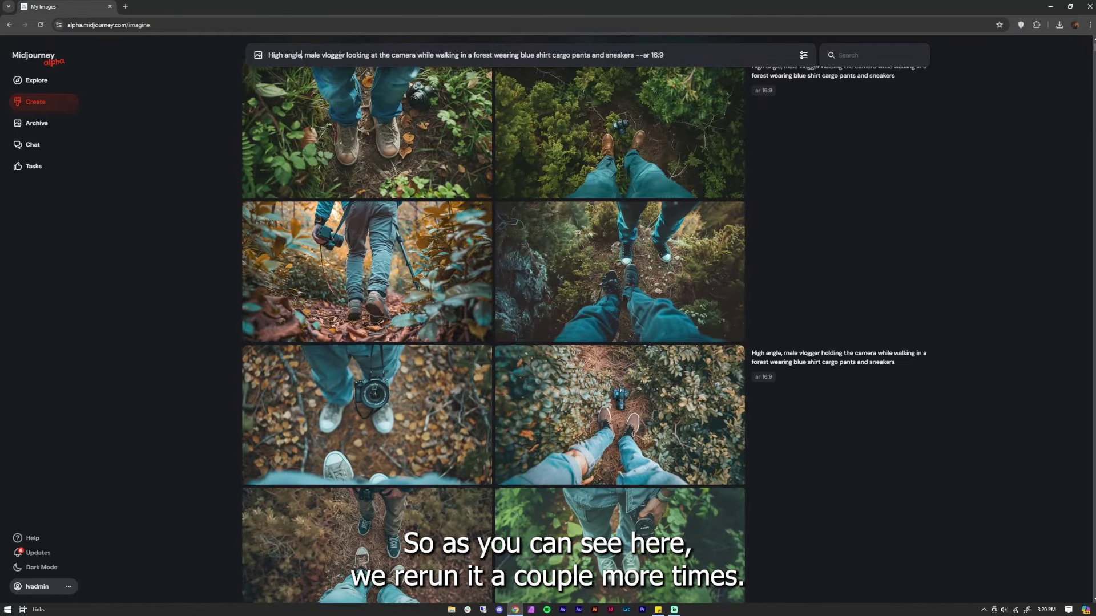
Insert 'holding and' and 'and smiling', remove 'cargo pants and sneakers', and submit.
click(347, 55)
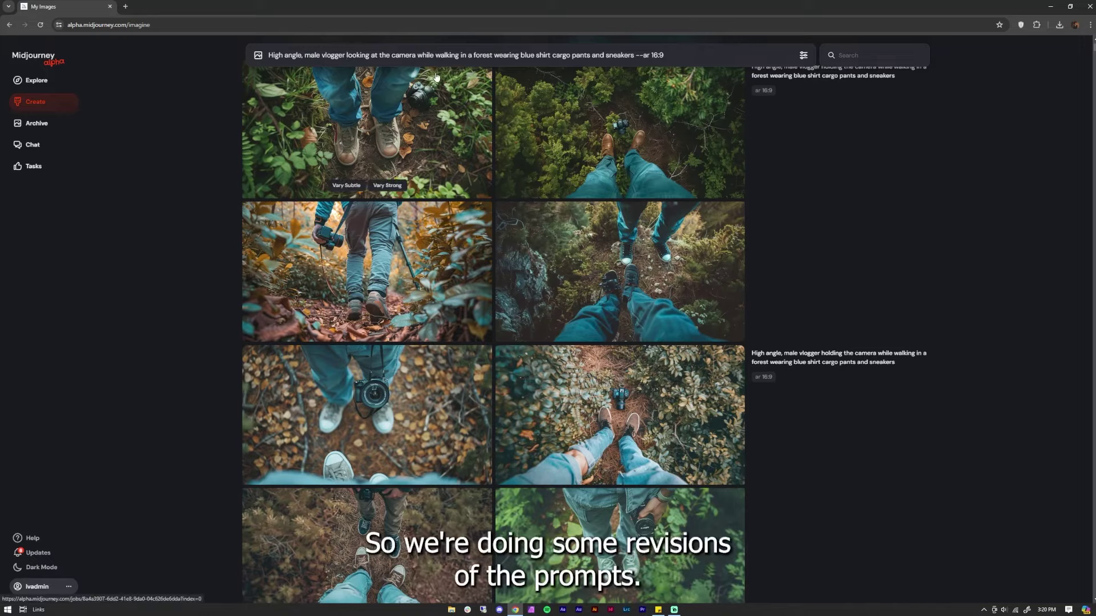
text(holding and)
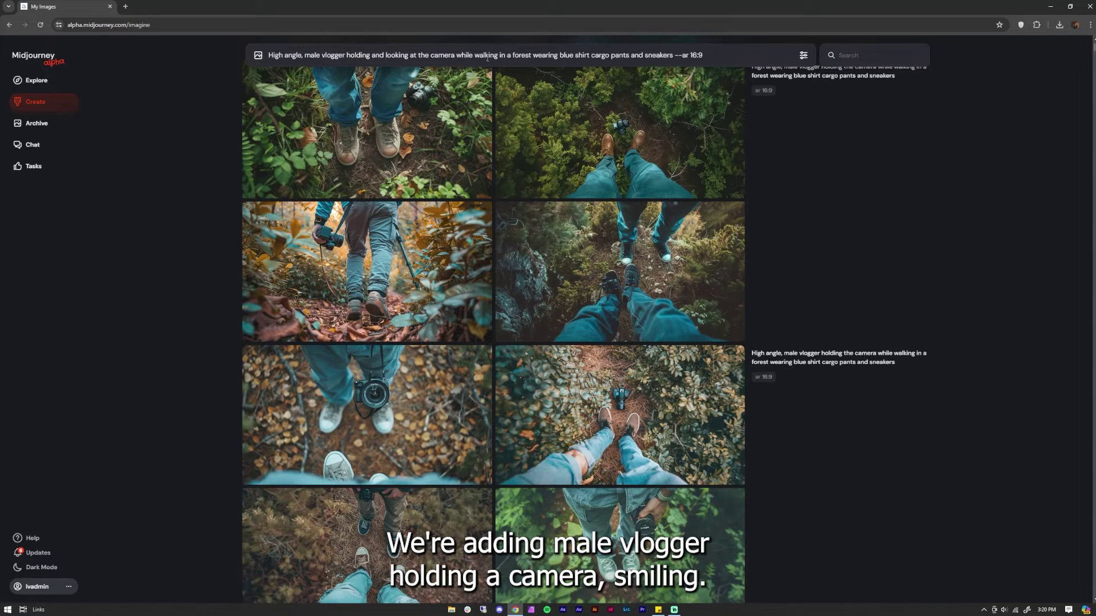
click(456, 55)
text(and smiling)
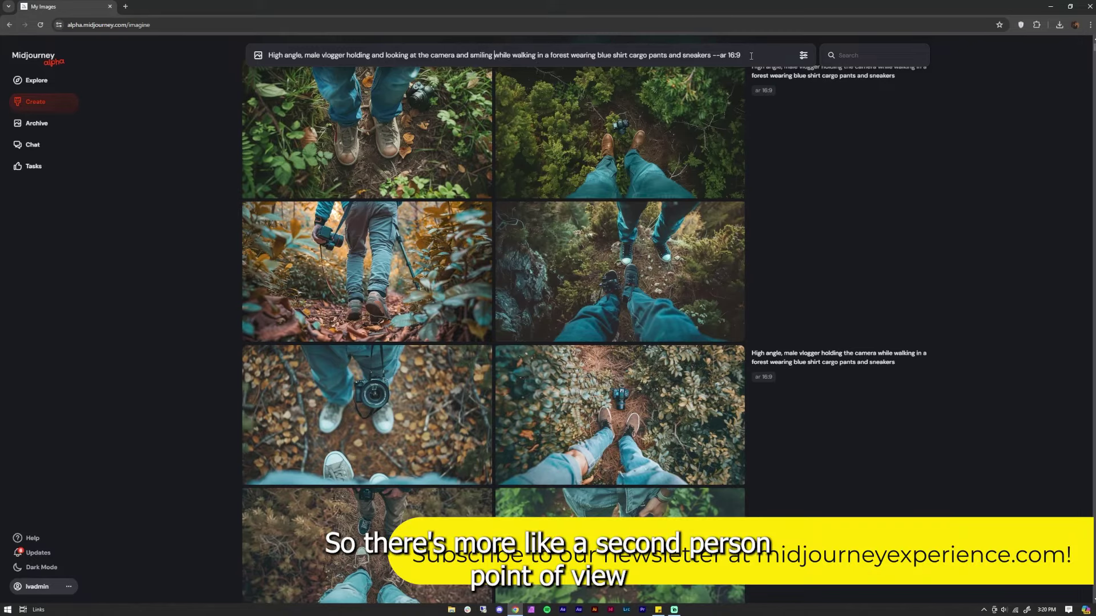
drag(714, 57, 625, 57)
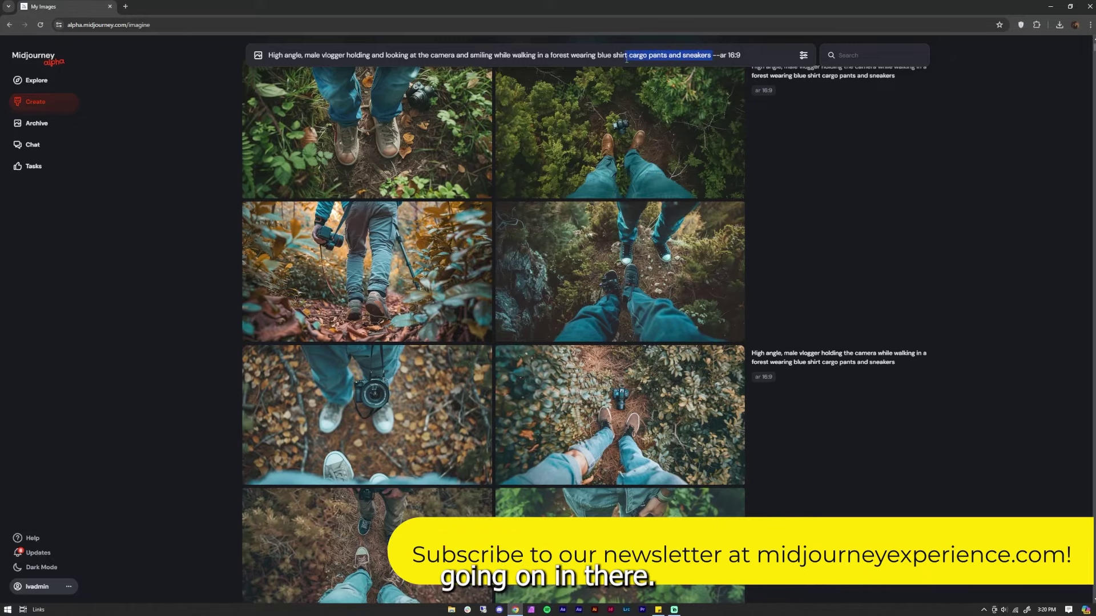
key(BackSpace)
text(t)
key(Return)
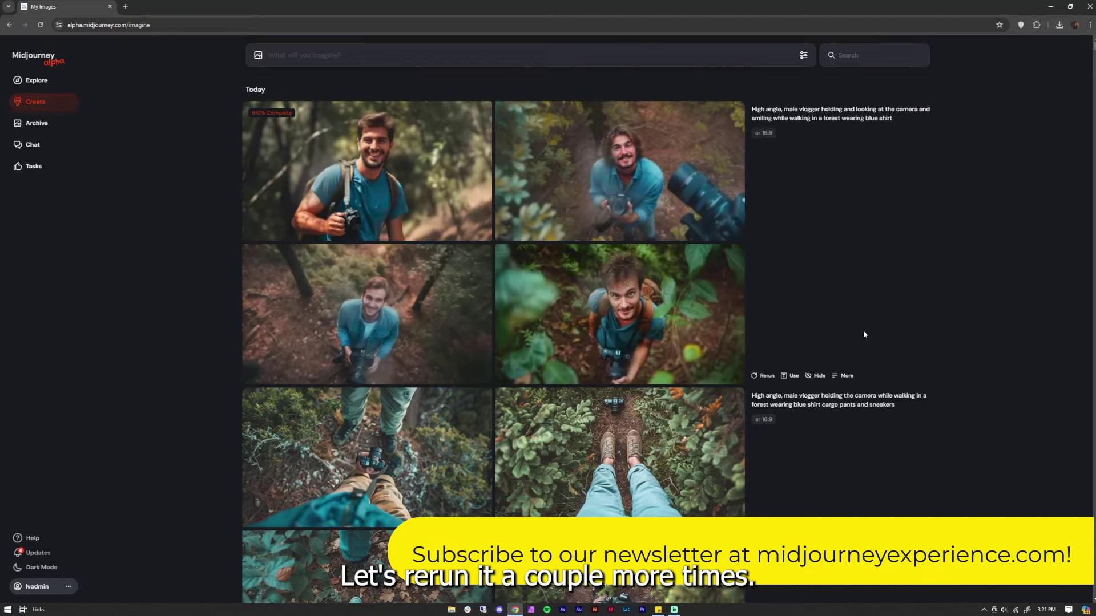
Browse the smiling vlogger images and rerun the prompt for a new grid.
click(791, 233)
key(Left)
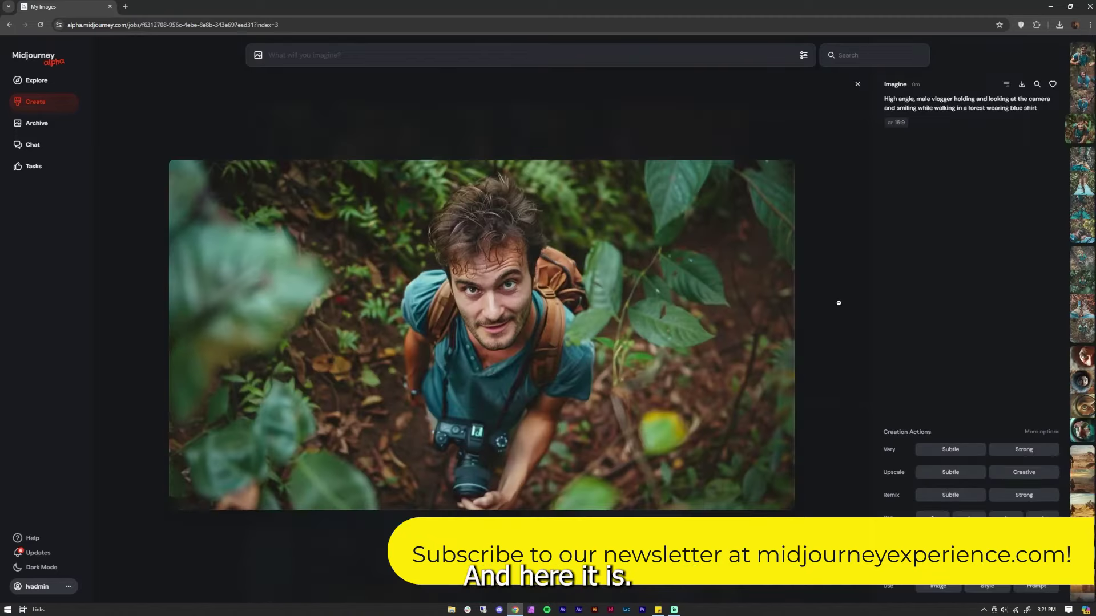
key(Escape)
key(r)
scroll(714, 188, down, 3)
scroll(714, 188, up, 3)
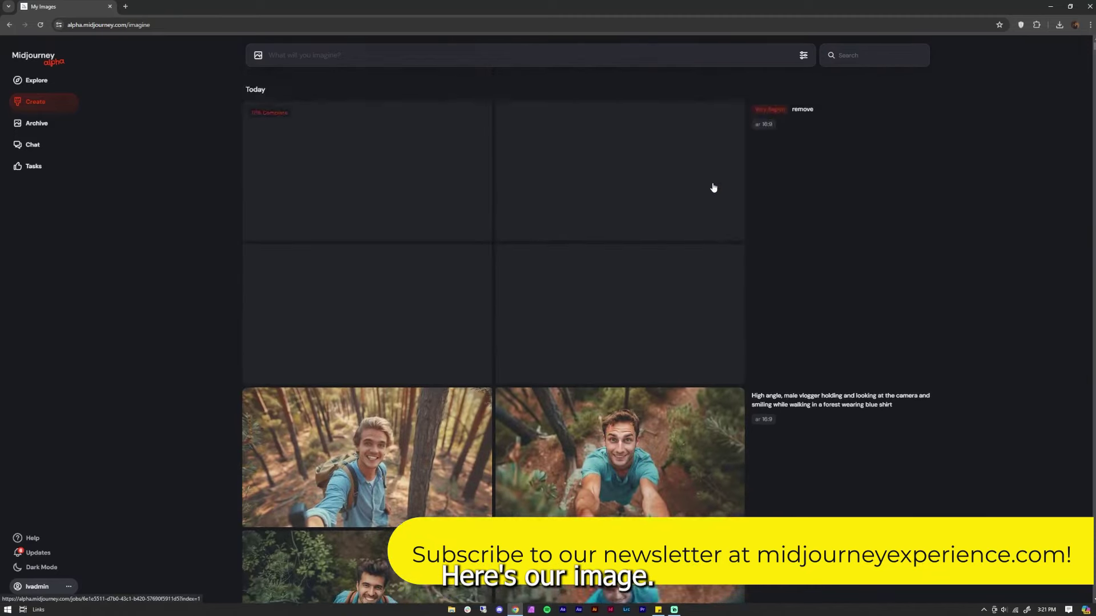
scroll(713, 187, down, 3)
Find the pine-forest vlogger selfie in the new grid, then like and download it.
click(444, 279)
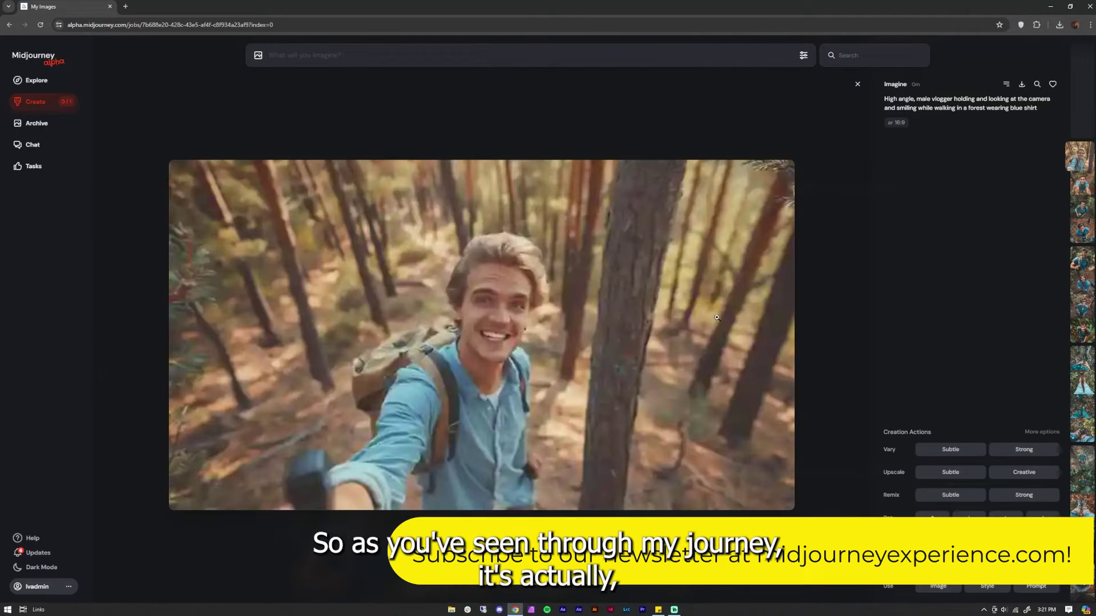
key(Escape)
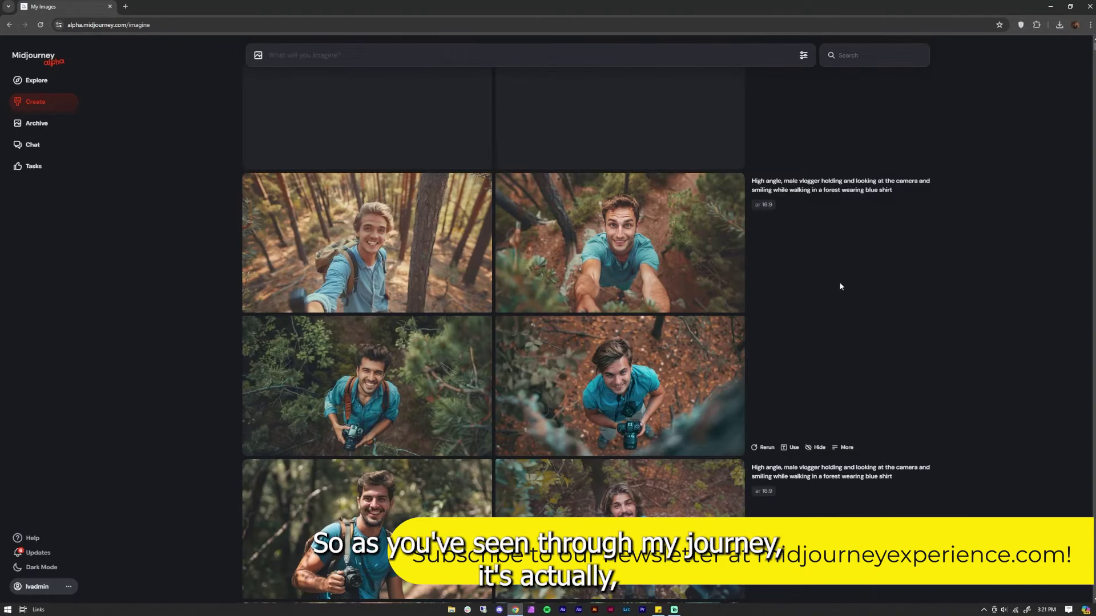
scroll(840, 286, down, 1)
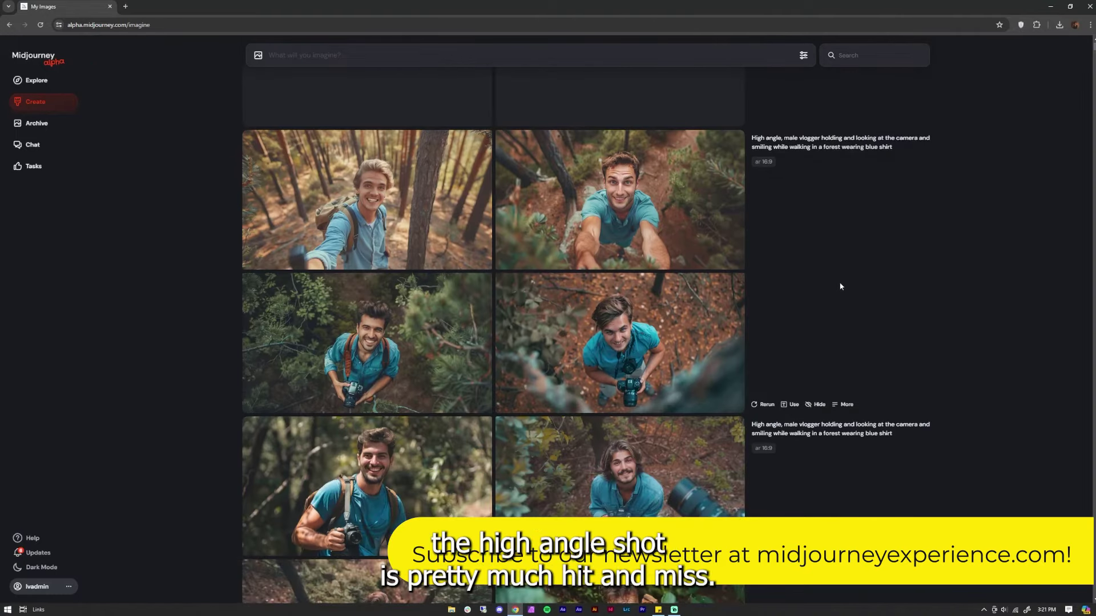
click(736, 254)
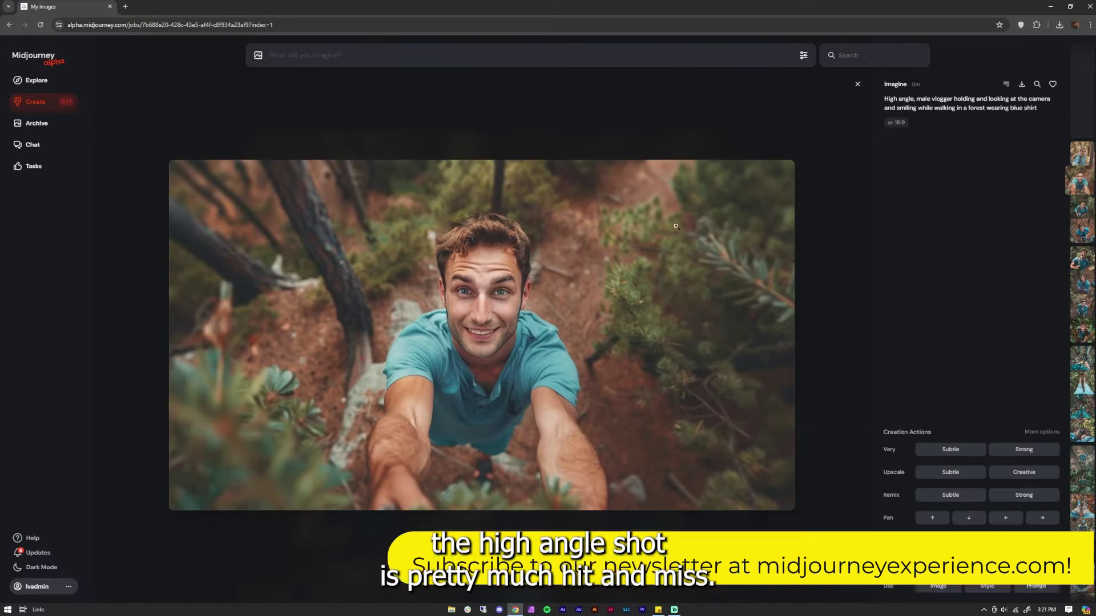
click(844, 274)
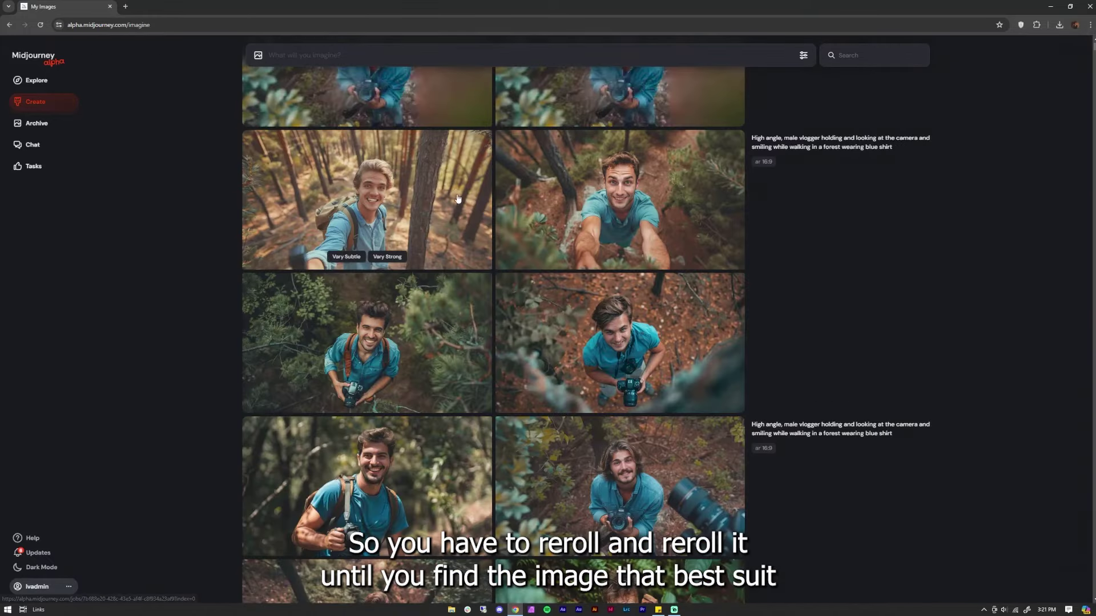
click(730, 246)
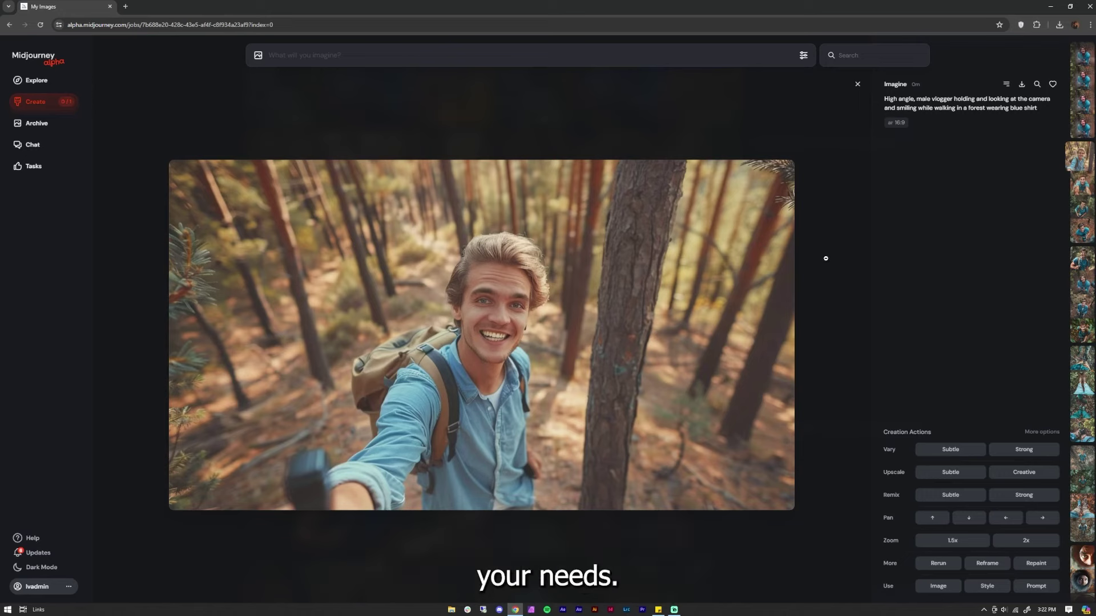
click(1052, 84)
click(1019, 87)
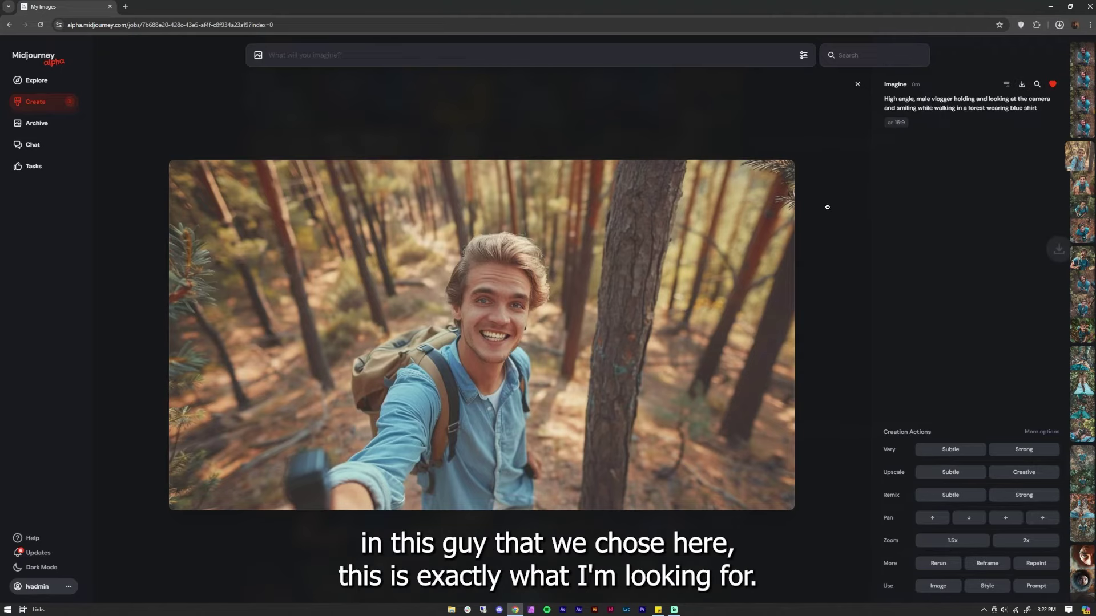
Generate the prompt 'drone shot, small medieval village, medieval marketplace'.
click(828, 207)
click(609, 57)
text(drone sh)
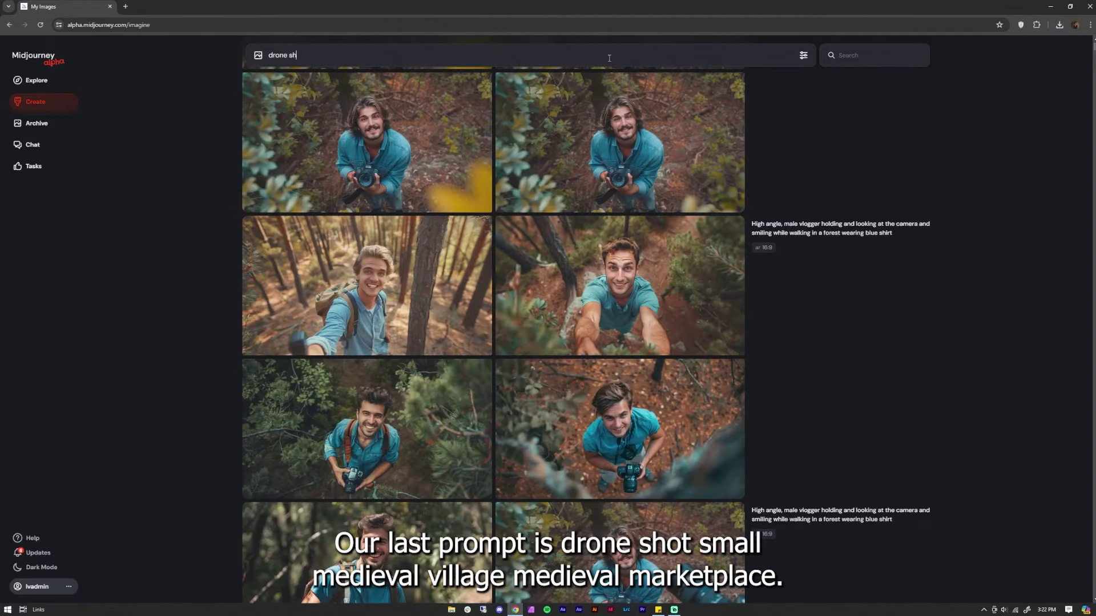
text(ot, small medieval village, medi)
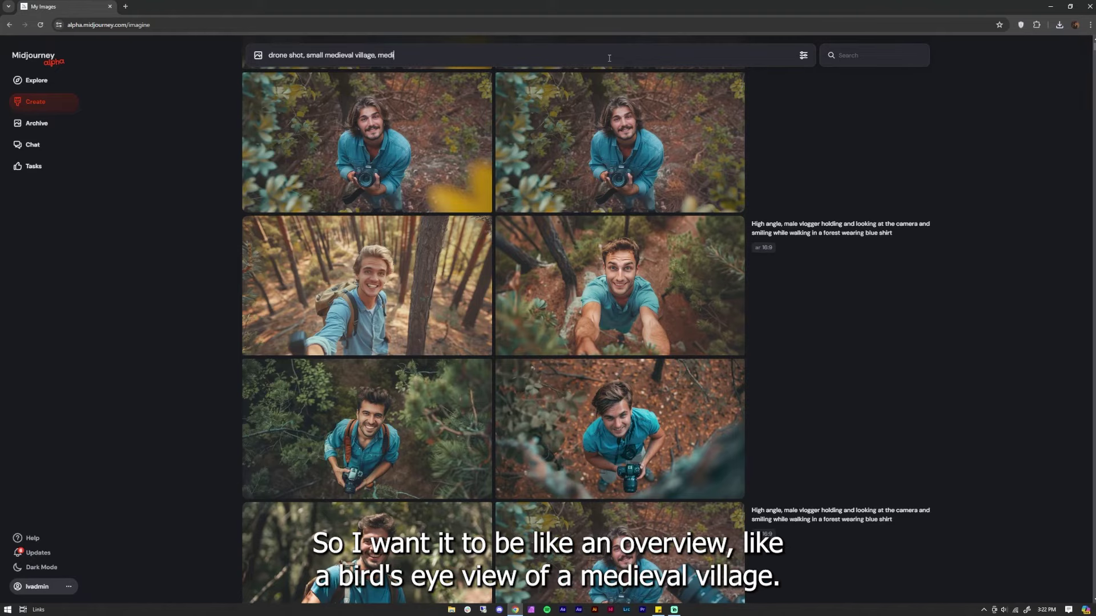
text(eval marketplace,)
key(Return)
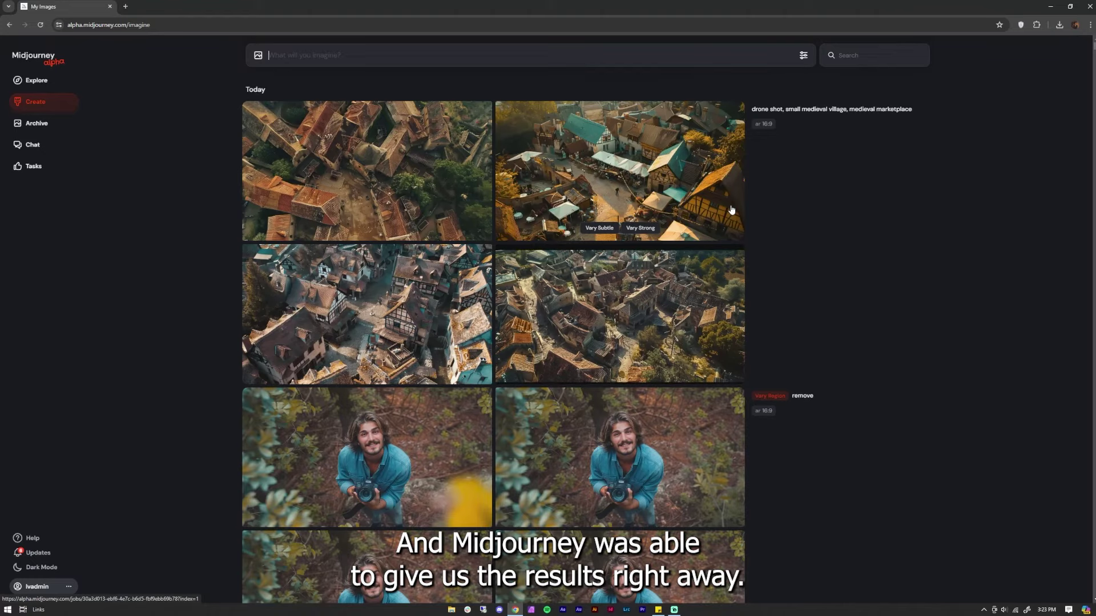
Review the four drone-shot village images, then rerun the village prompt for a second batch.
click(413, 179)
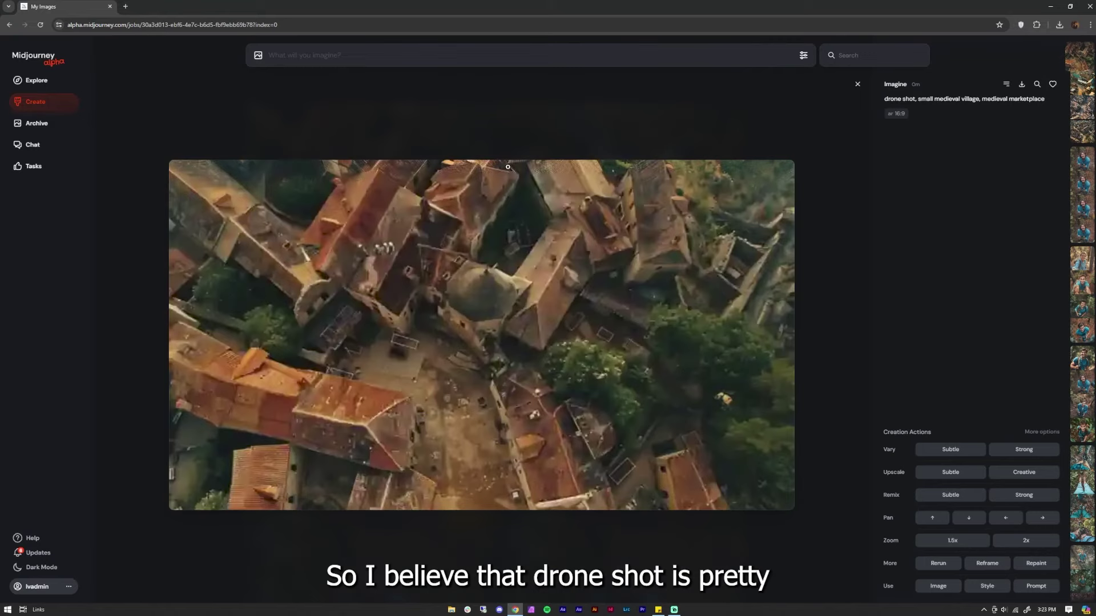
key(Right)
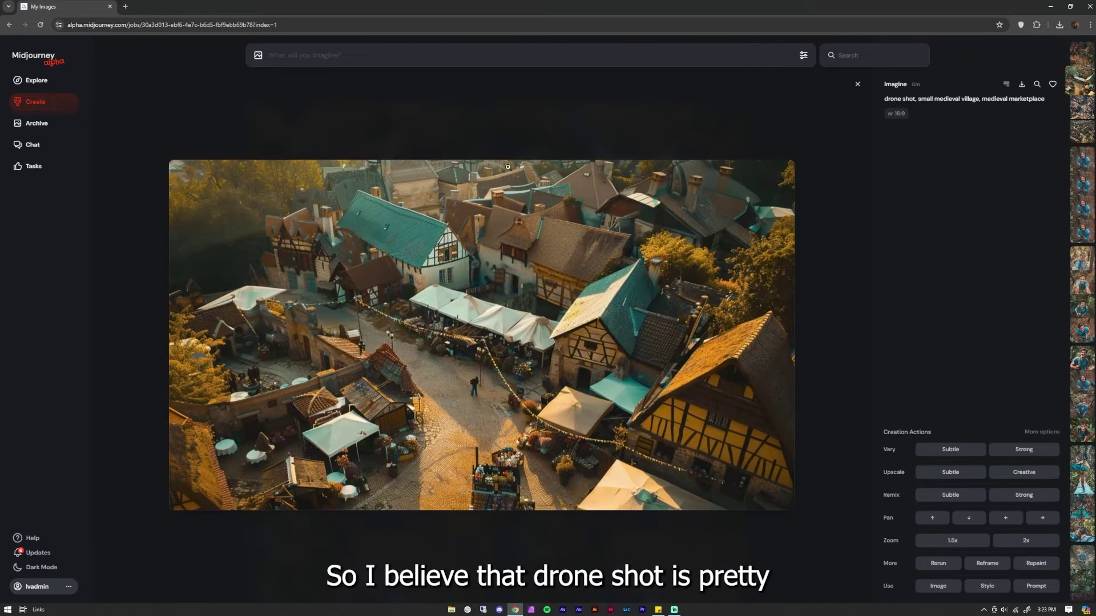
key(Right)
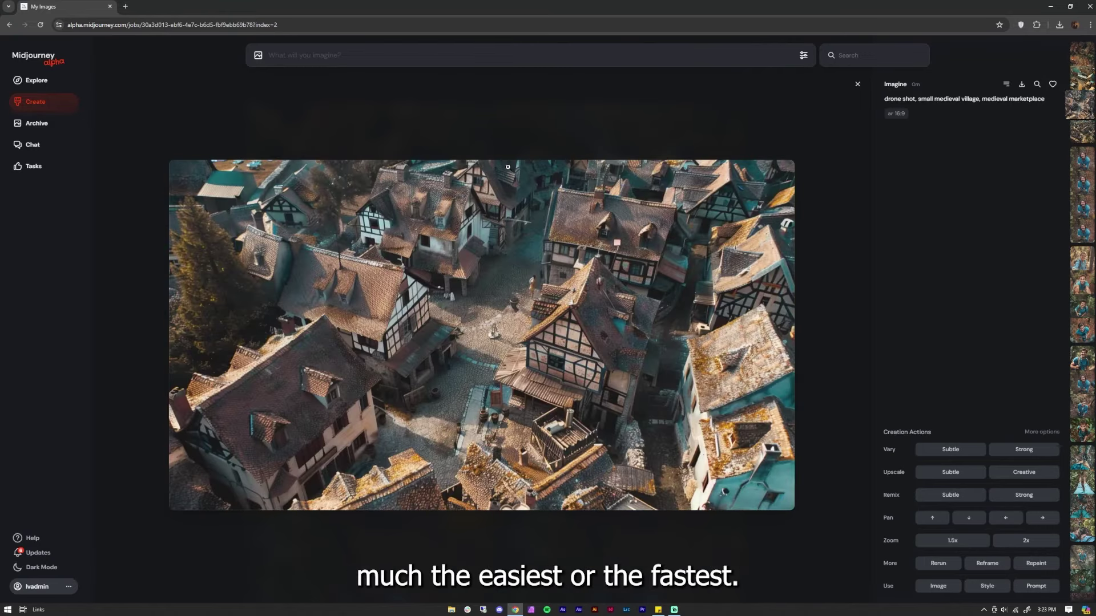
key(Right)
key(Right)
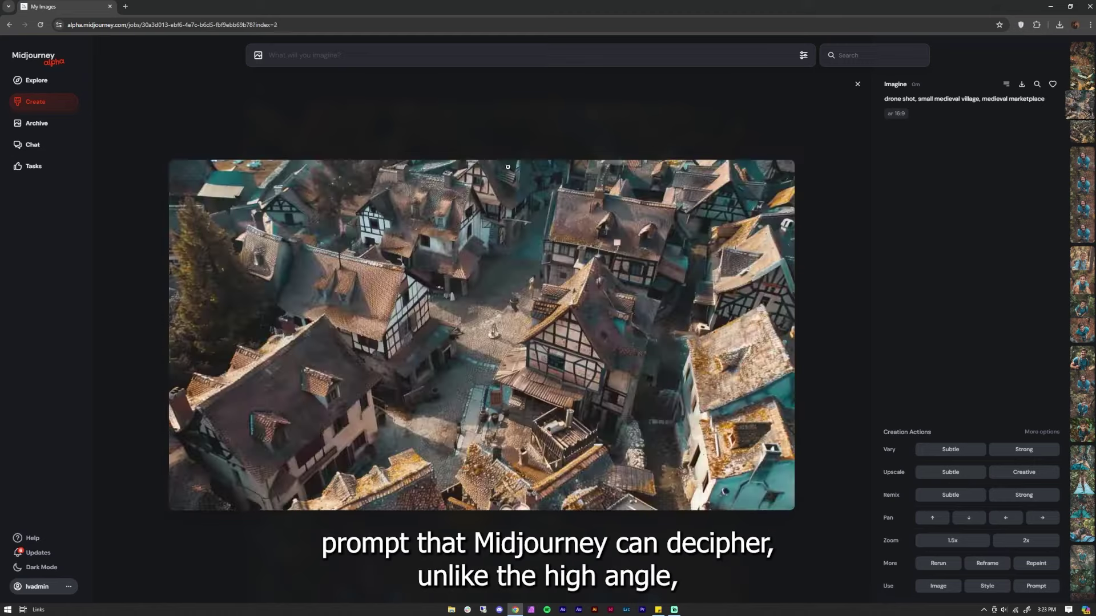
key(Right)
key(Right)
key(Right)
key(Escape)
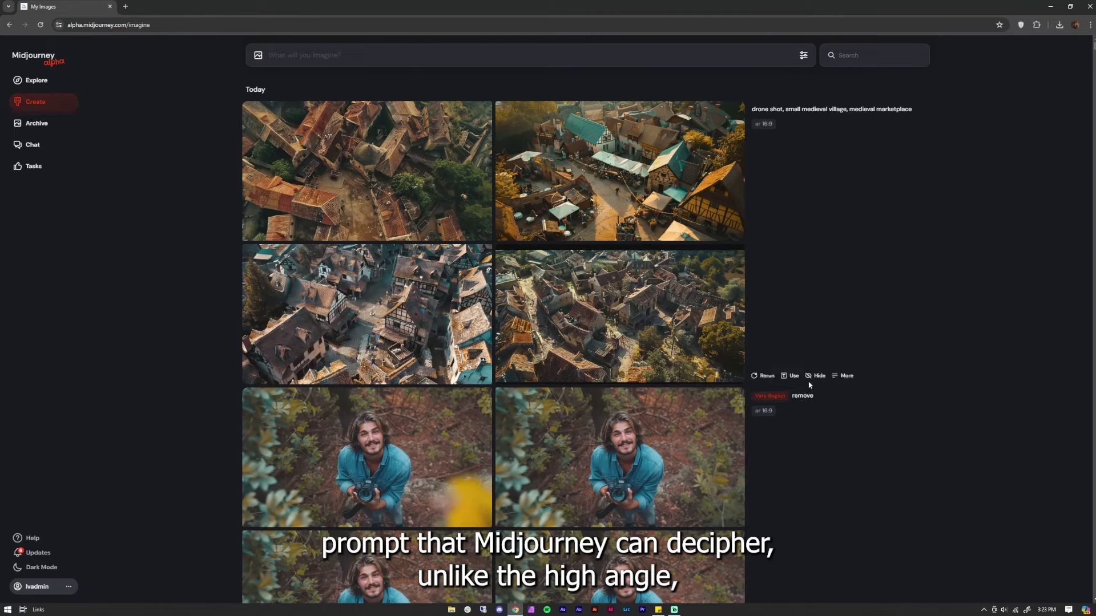
click(761, 375)
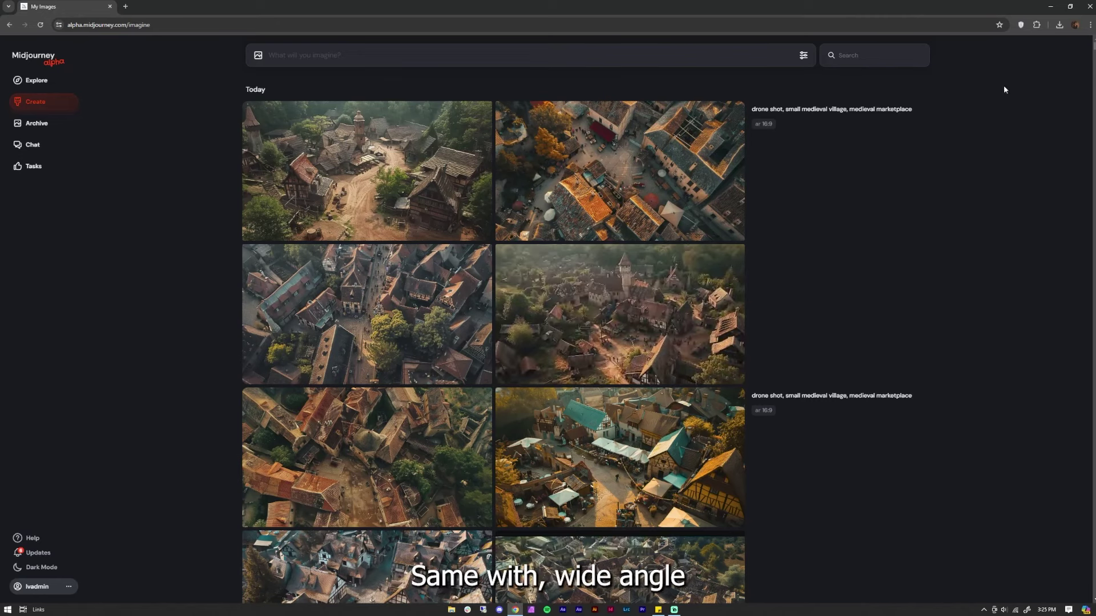
Open images from the new village batch and locate the teal-roofed marketplace image.
mouse_move(428, 244)
click(445, 176)
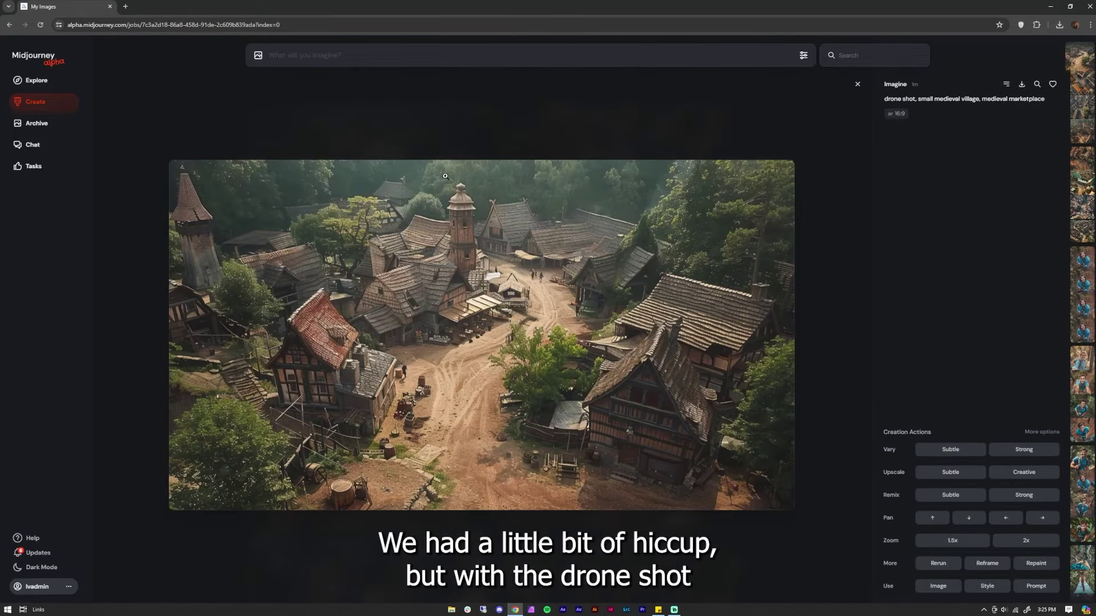
scroll(445, 175, down, 2)
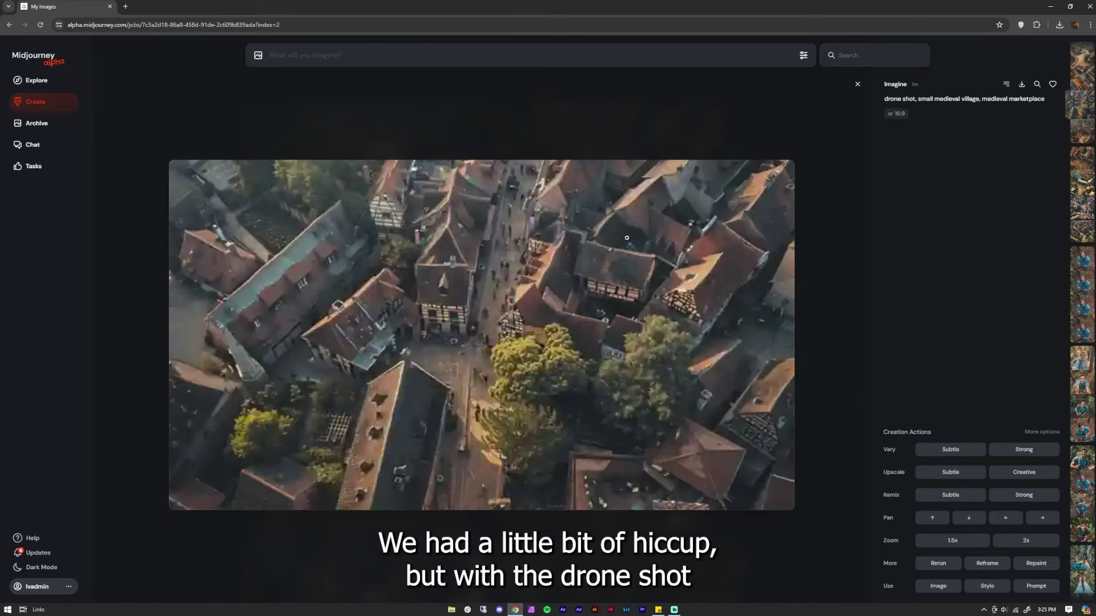
scroll(779, 312, down, 1)
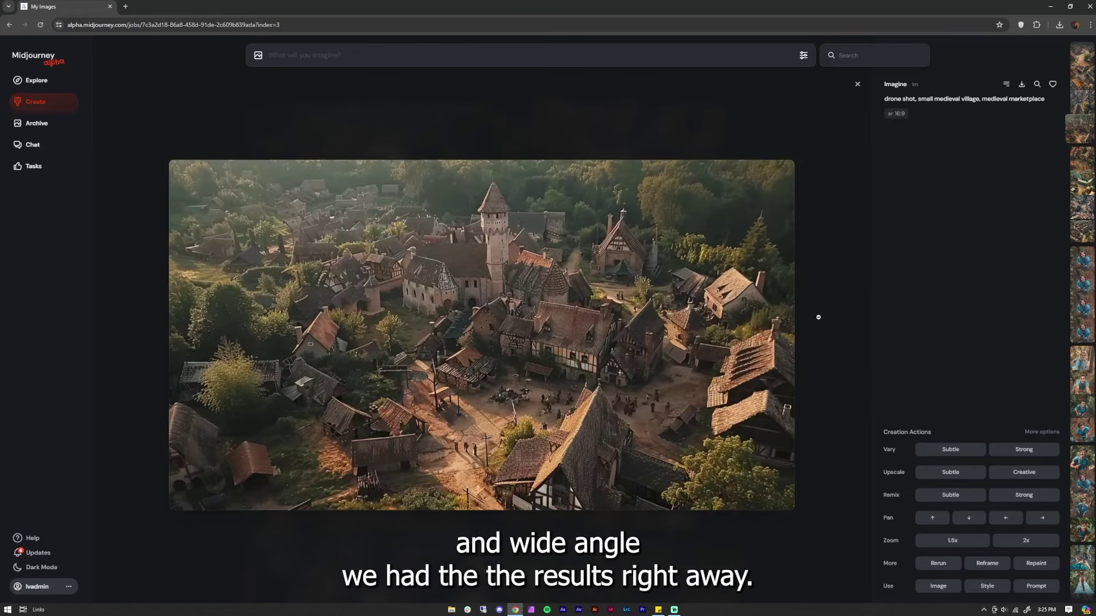
click(784, 323)
scroll(720, 395, down, 2)
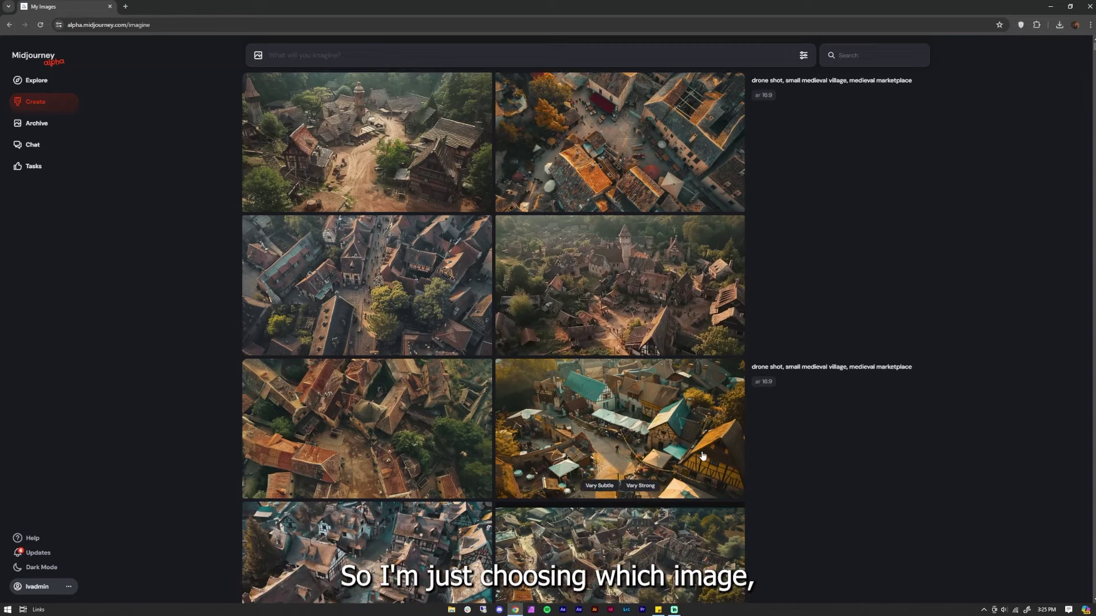
click(477, 446)
Compare both village batches and like the angled half-timbered houses view with the tall tree.
key(Right)
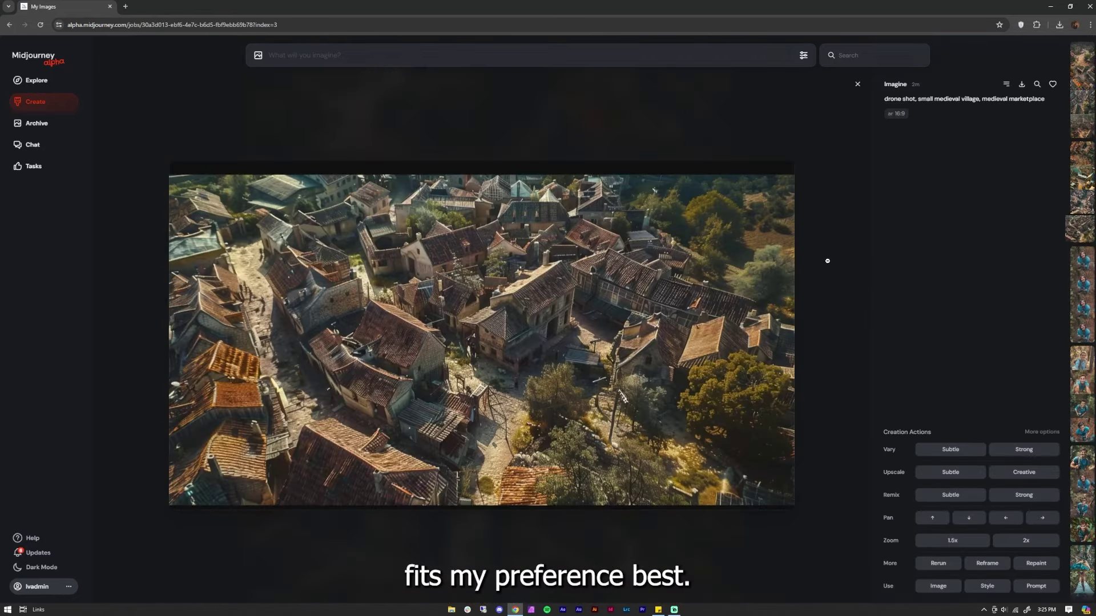
key(Left)
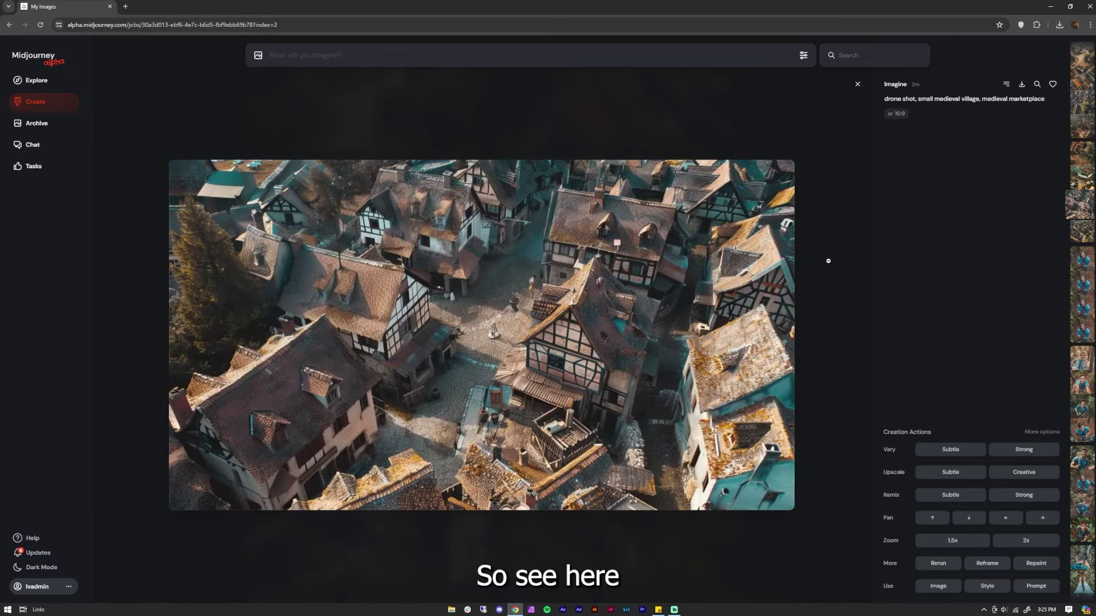
key(Left)
key(Left)
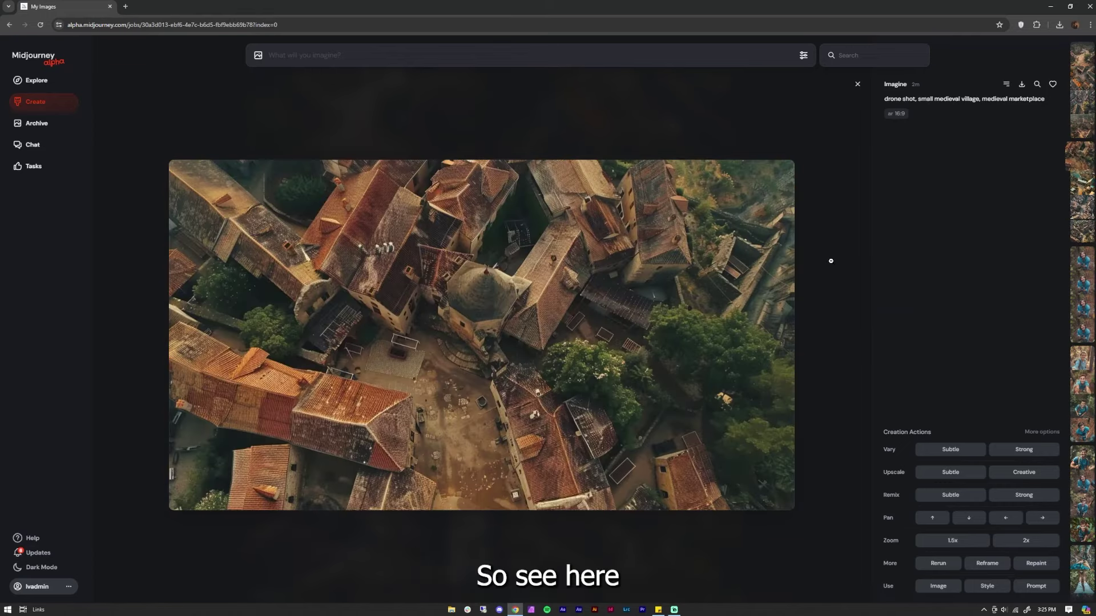
key(Left)
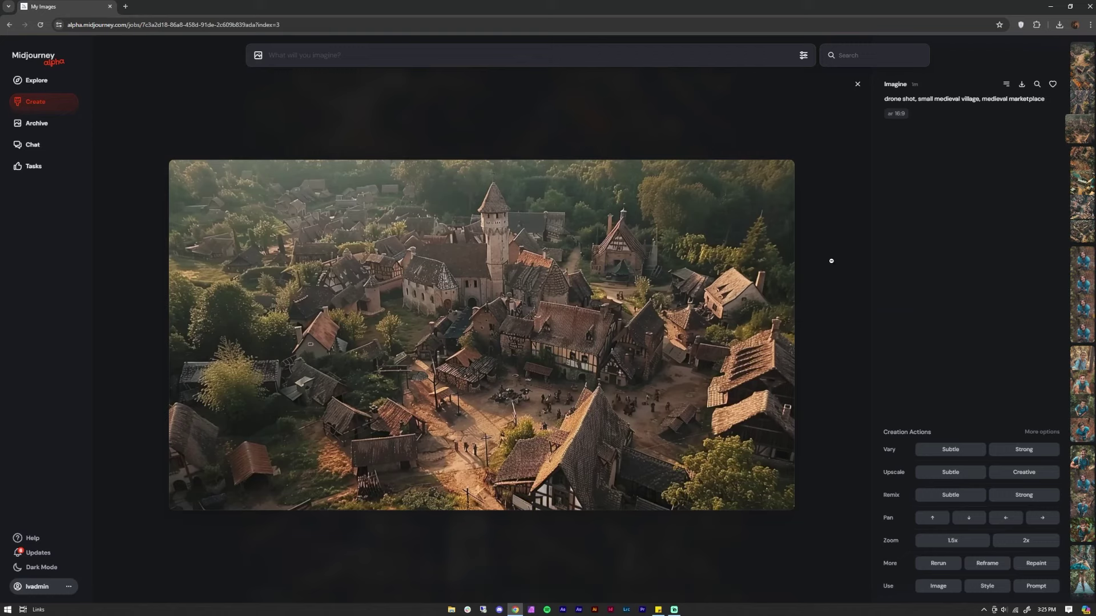
key(Left)
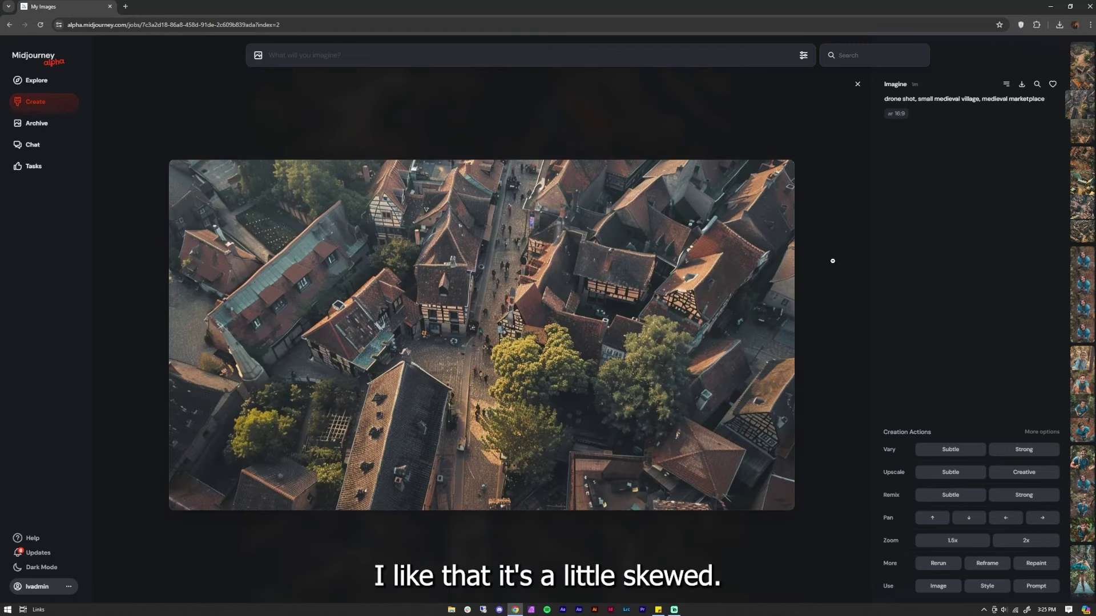
key(Left)
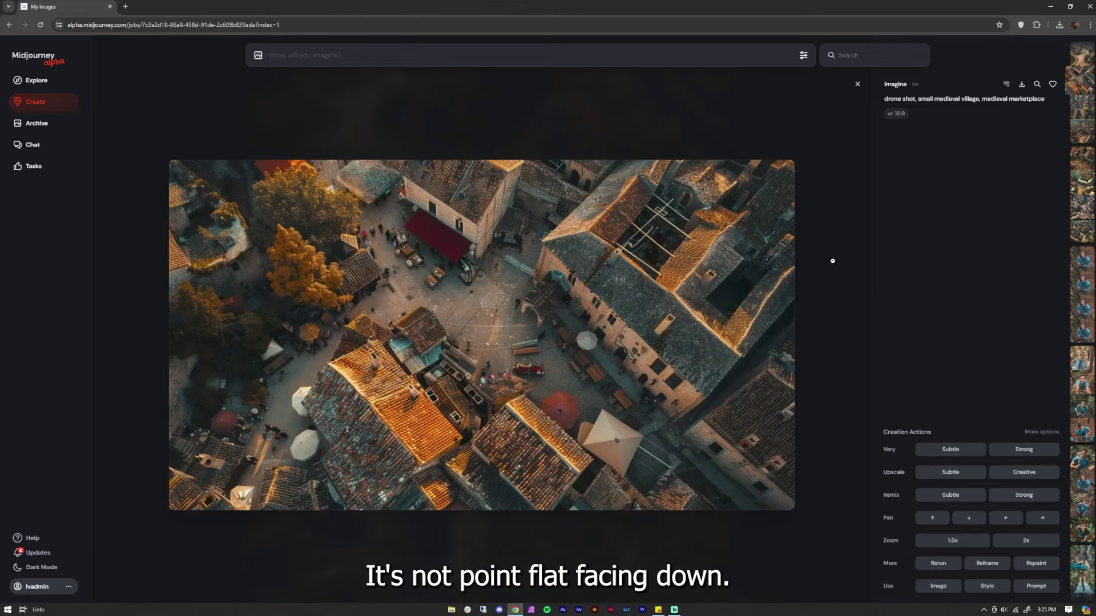
key(Right)
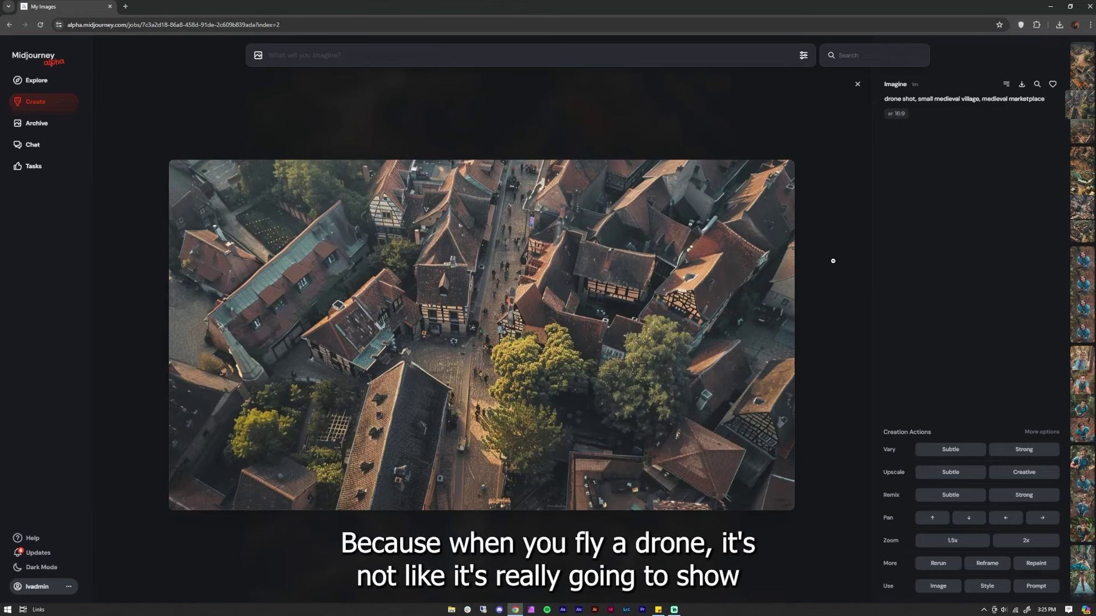
key(Right)
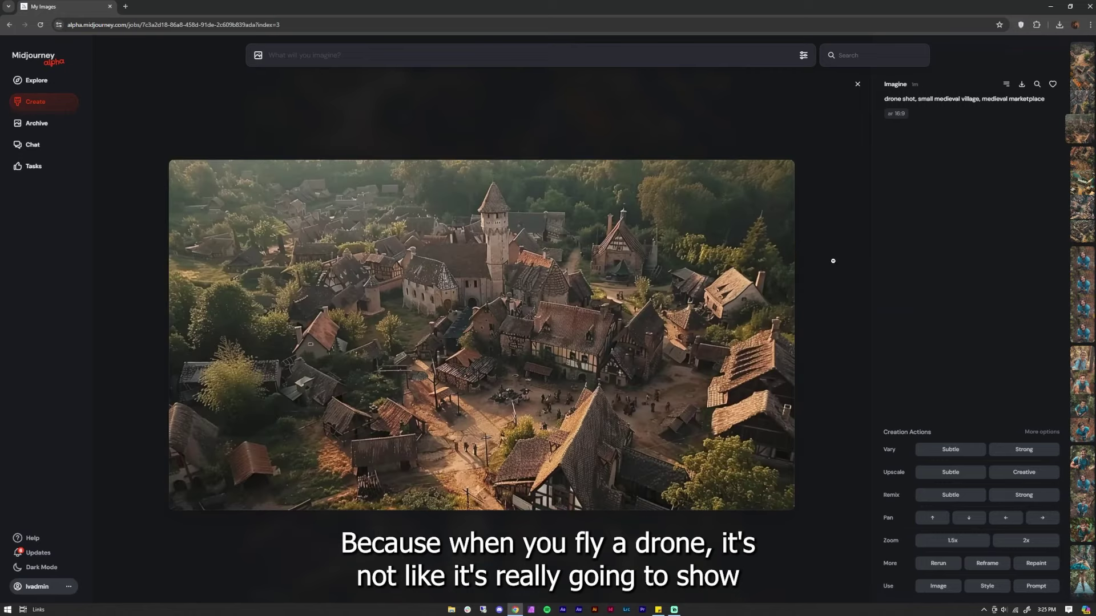
key(Right)
key(Right)
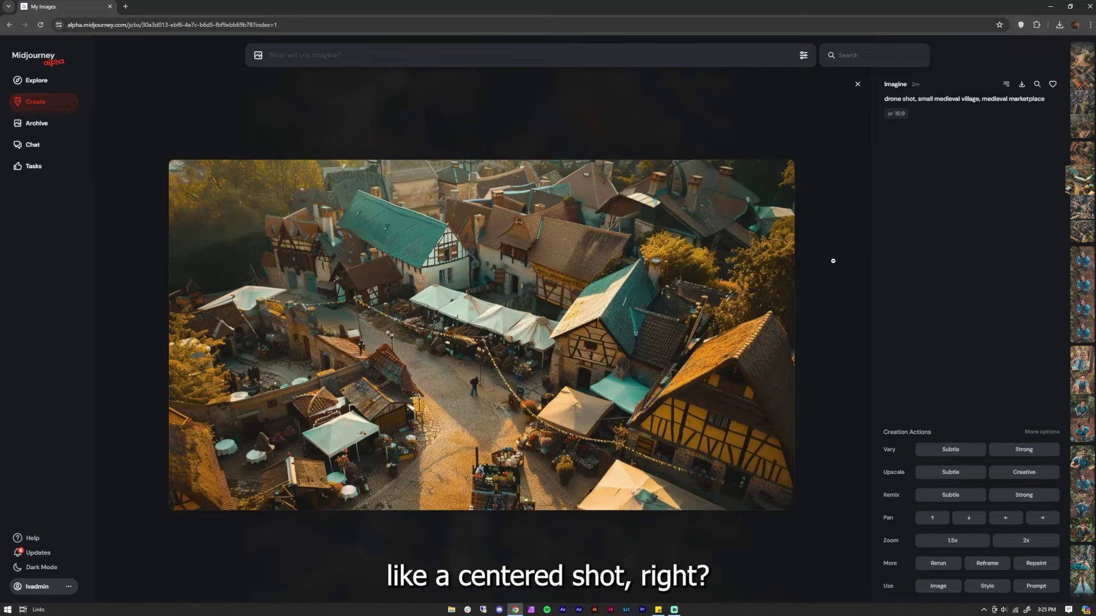
key(Left)
key(Right)
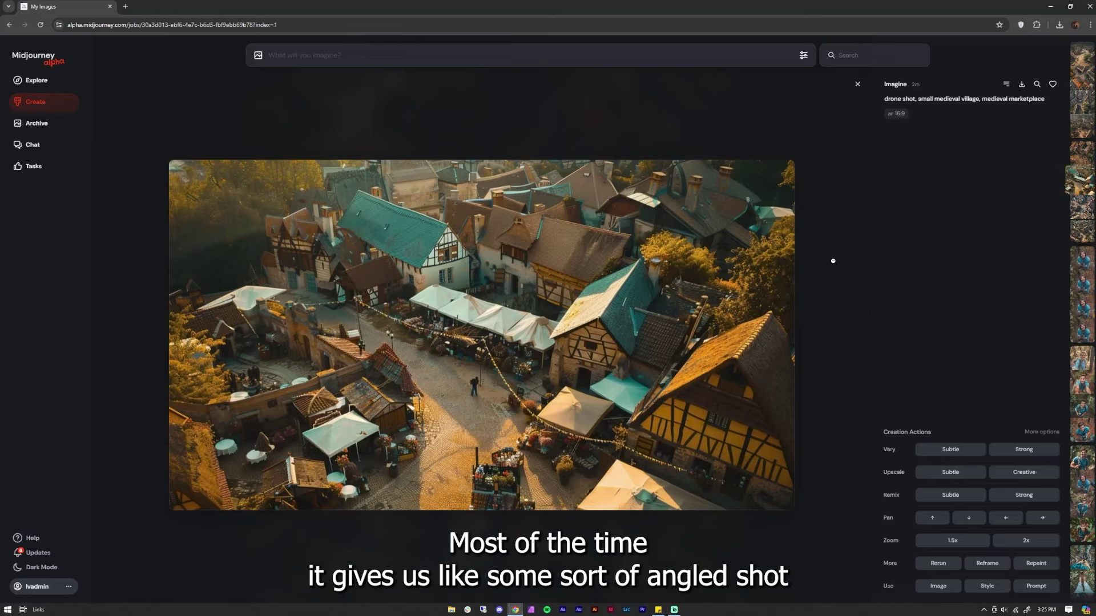
key(Right)
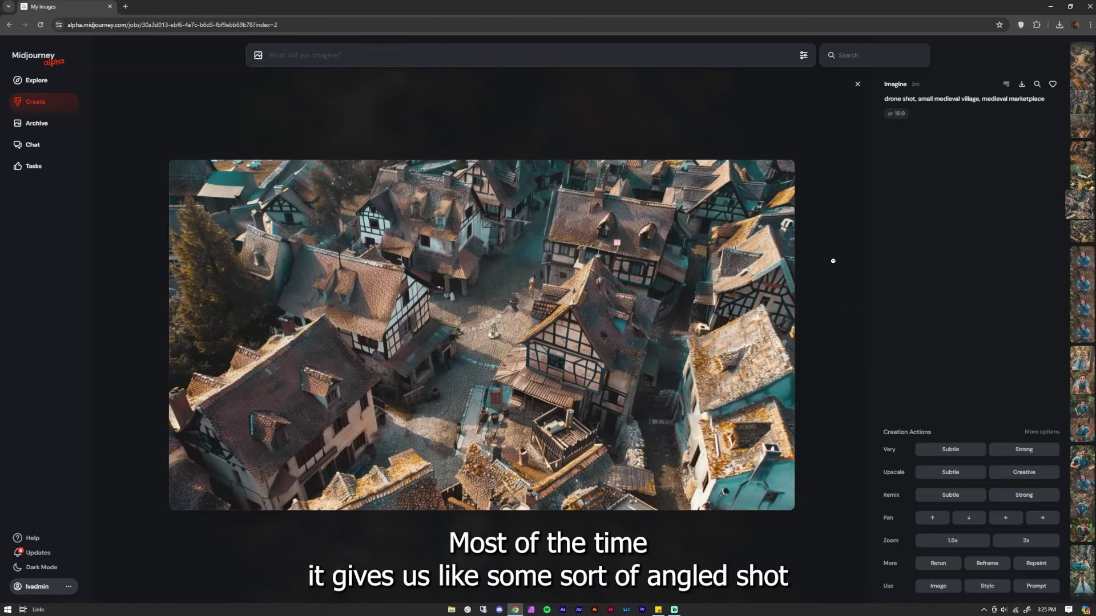
click(1052, 84)
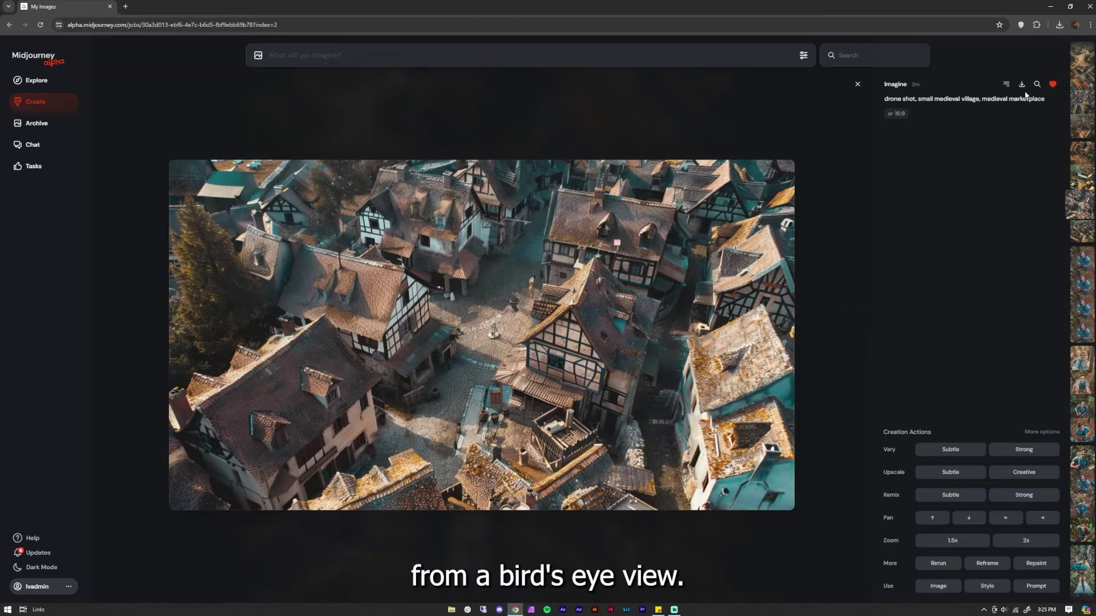